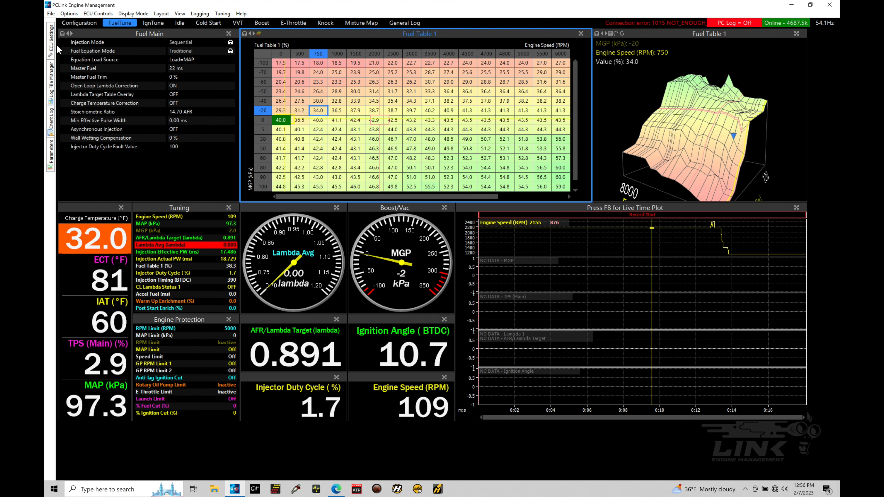
- Create a new layout page named Sensors after the General Log page
click(403, 24)
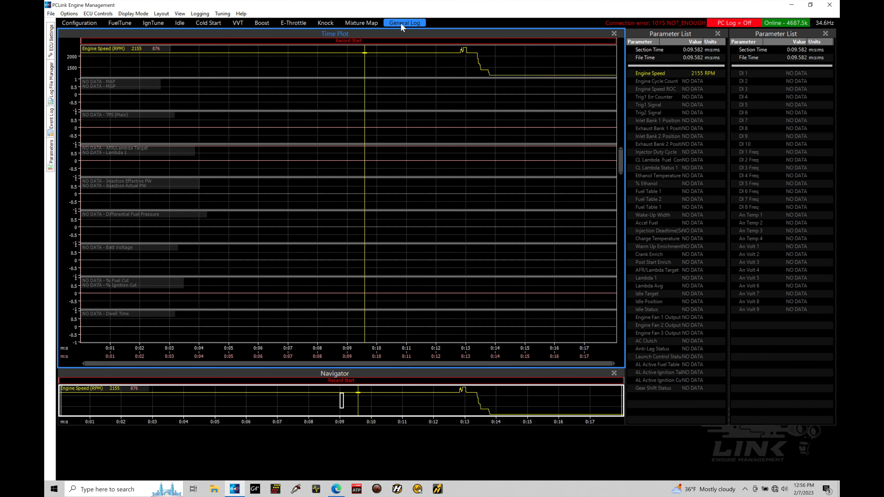
right_click(441, 25)
click(451, 26)
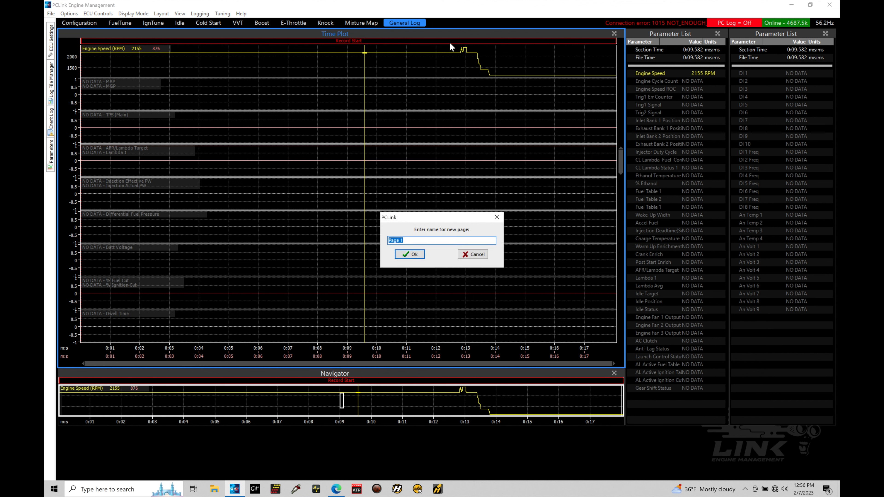
key(BackSpace)
text(Temp)
key(BackSpace)
key(BackSpace)
key(BackSpace)
text(Sensors)
key(Return)
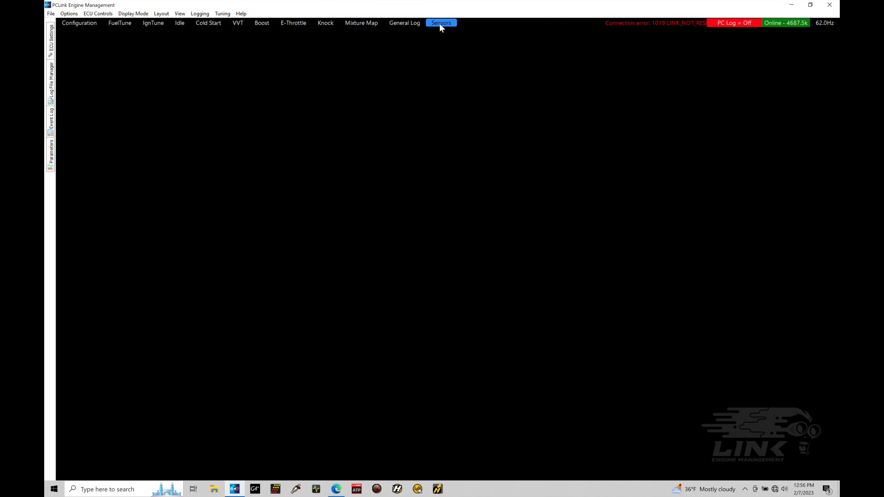
- Add the ECT analog input settings view to the Sensors page and place it in the page's upper-left corner
mouse_move(52, 48)
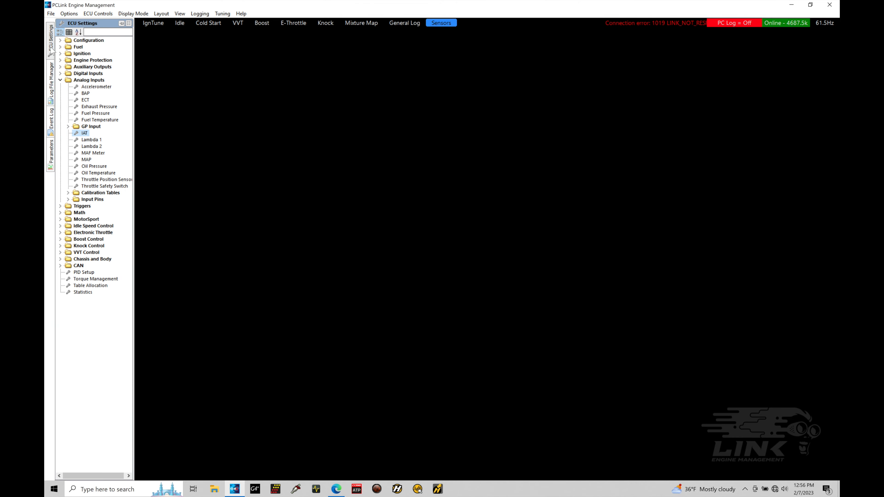
click(61, 80)
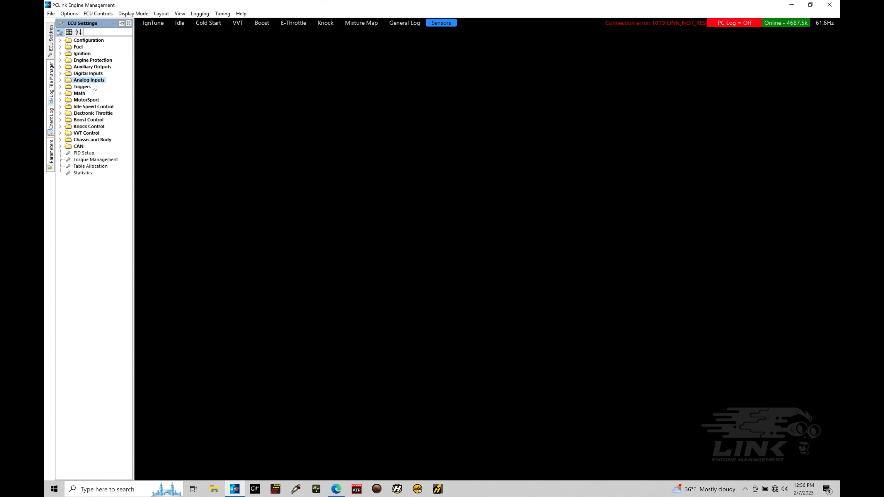
click(60, 80)
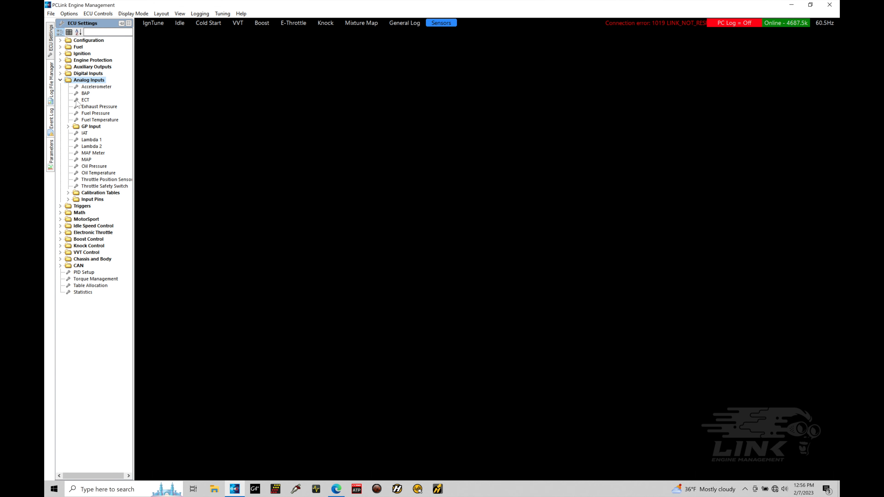
double_click(77, 100)
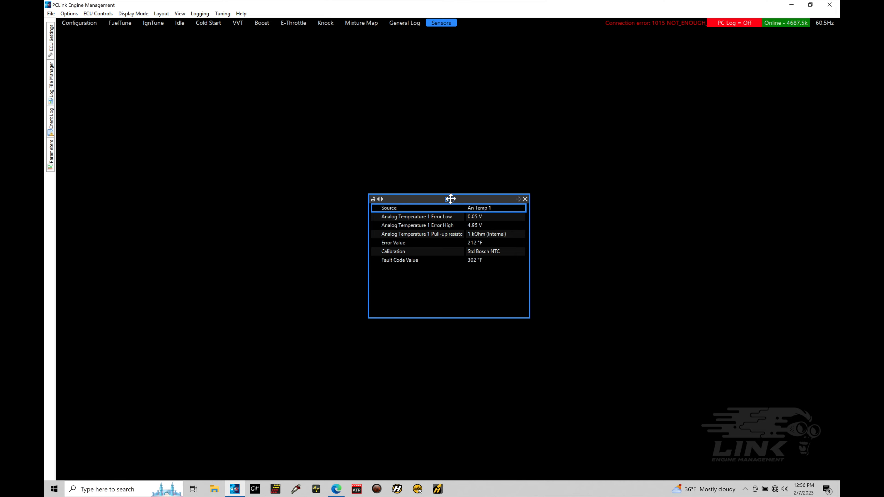
drag(447, 199, 131, 33)
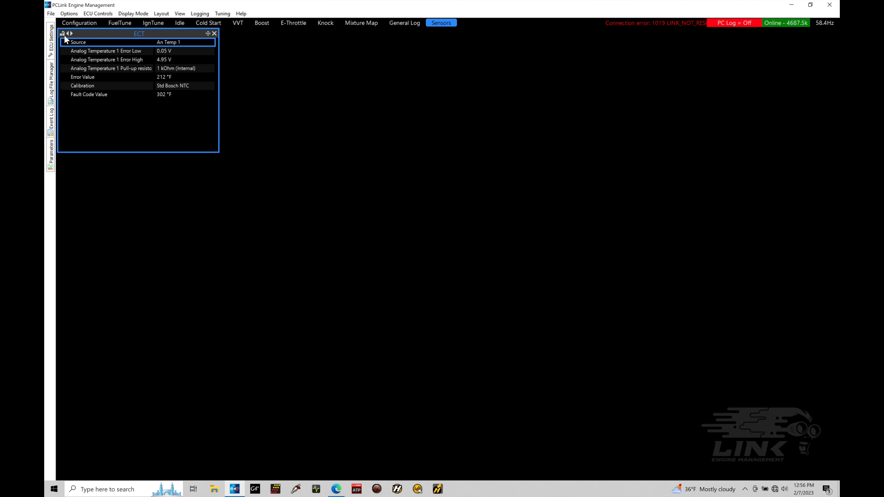
click(61, 33)
- Add the IAT and MAP analog input settings views side by side to the right of the ECT view
click(53, 47)
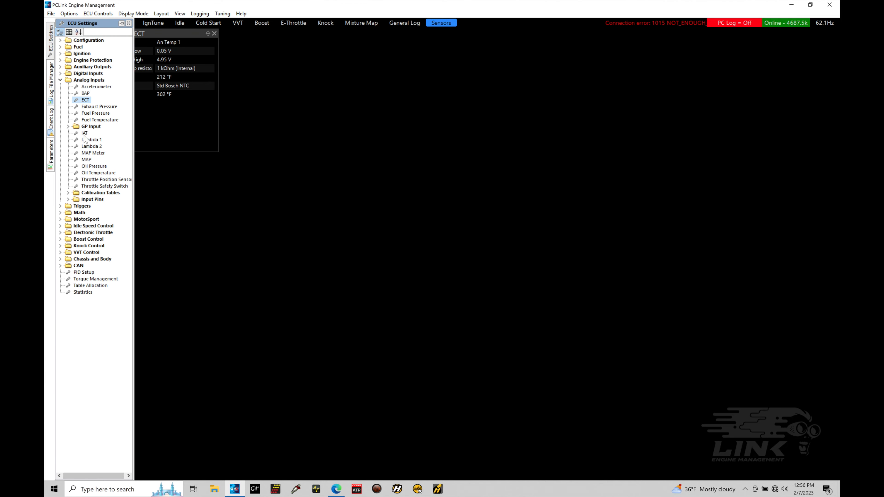
drag(126, 133, 253, 28)
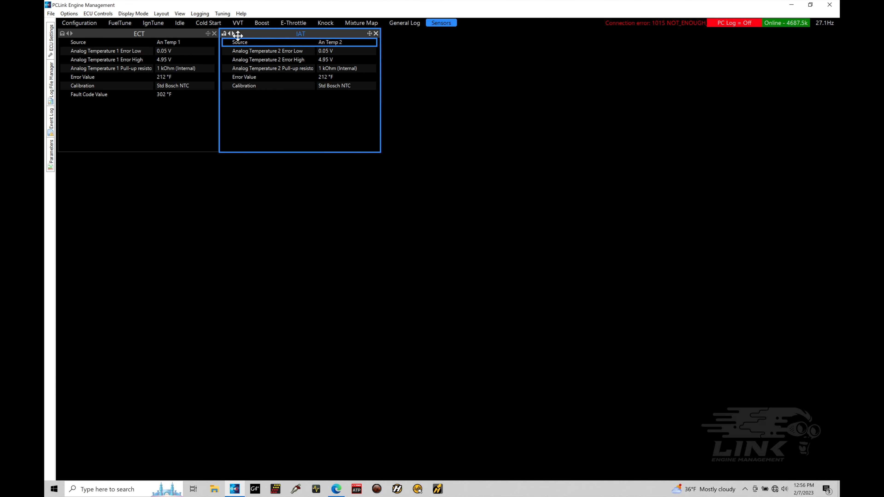
click(51, 48)
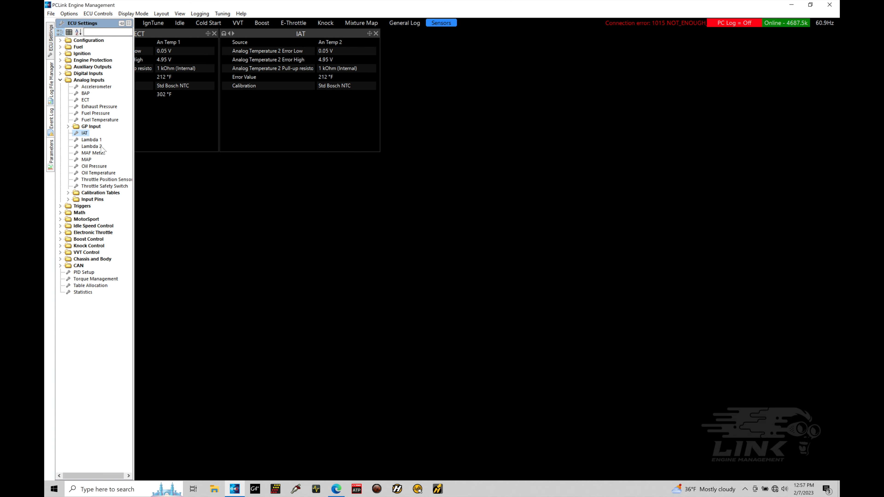
drag(81, 160, 418, 34)
click(385, 35)
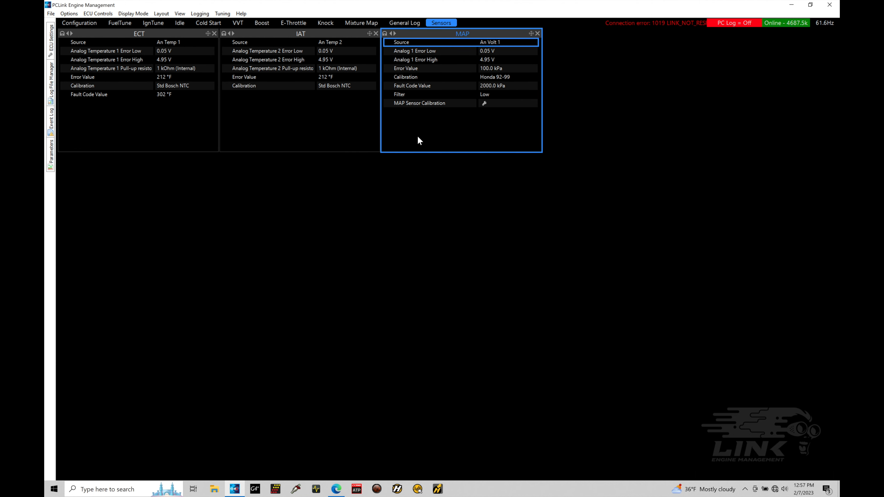
- Add the Throttle Position Sensor settings view and place it directly to the right of the MAP view
click(52, 57)
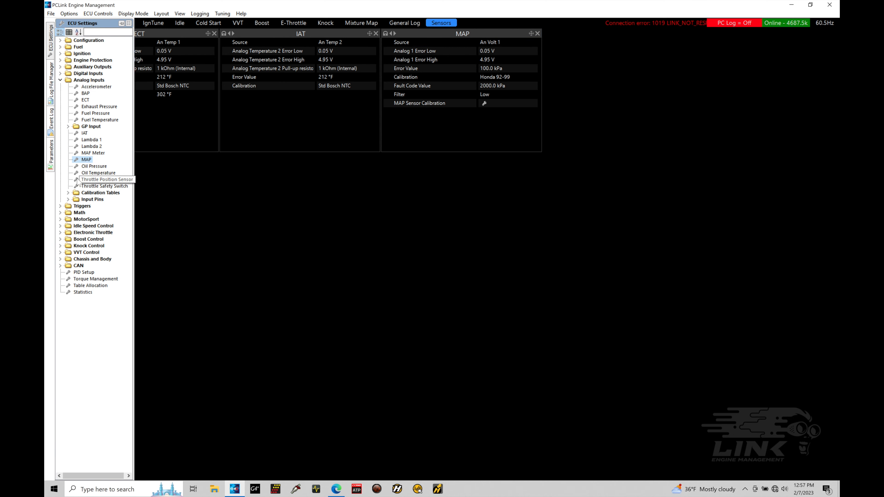
drag(77, 181, 300, 150)
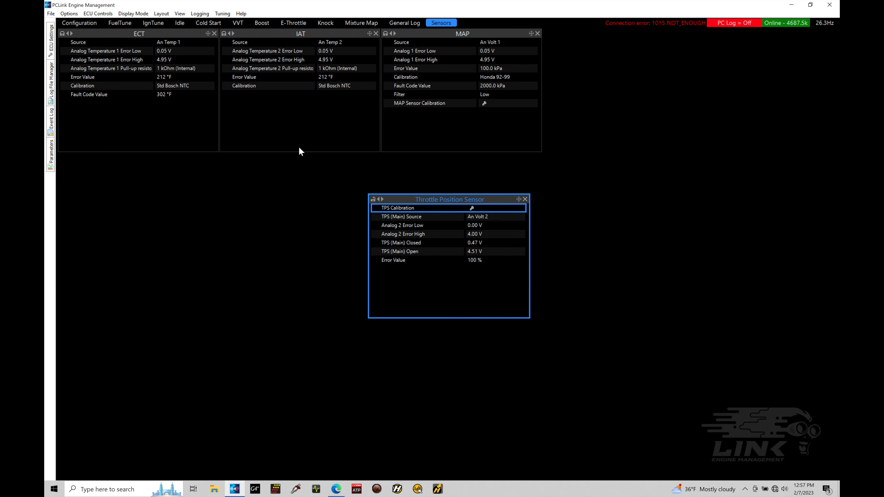
click(426, 199)
mouse_move(588, 42)
mouse_down()
mouse_move(623, 37)
mouse_move(600, 32)
mouse_up()
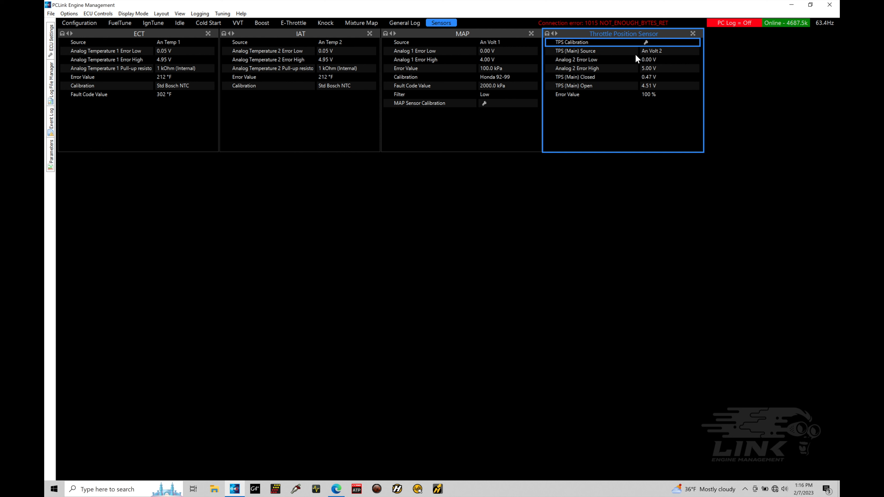
- Create a digital gauge on the empty page area and add the ECT runtime value as its first parameter
right_click(407, 215)
mouse_move(438, 220)
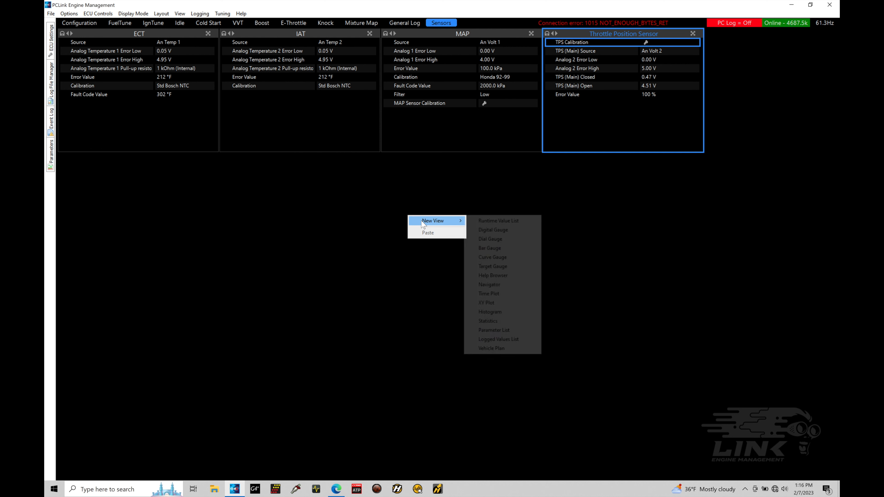
click(495, 229)
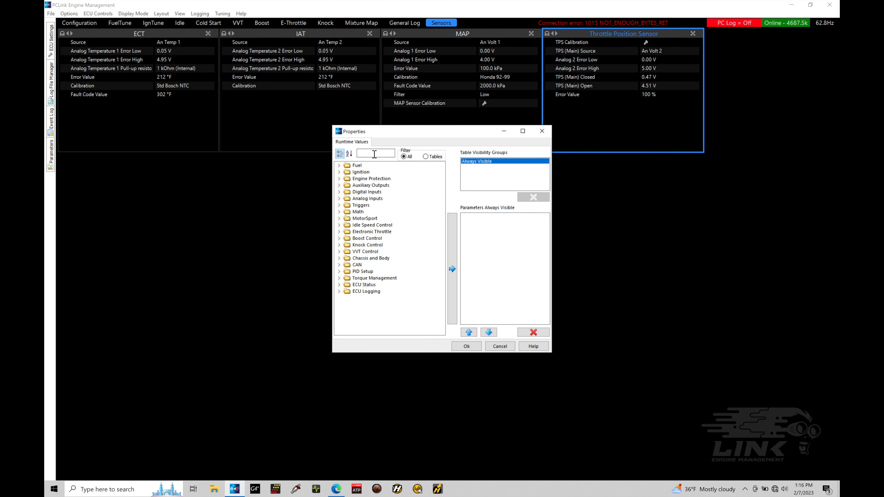
click(368, 155)
text(e)
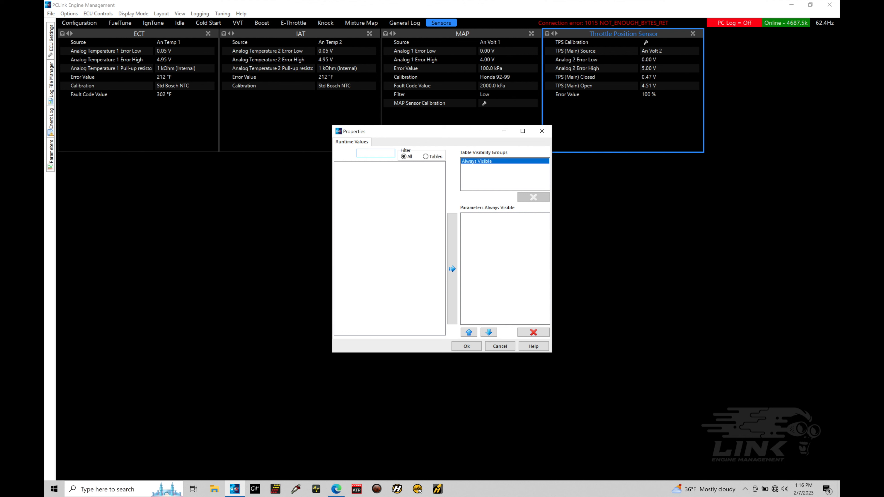
text(ct)
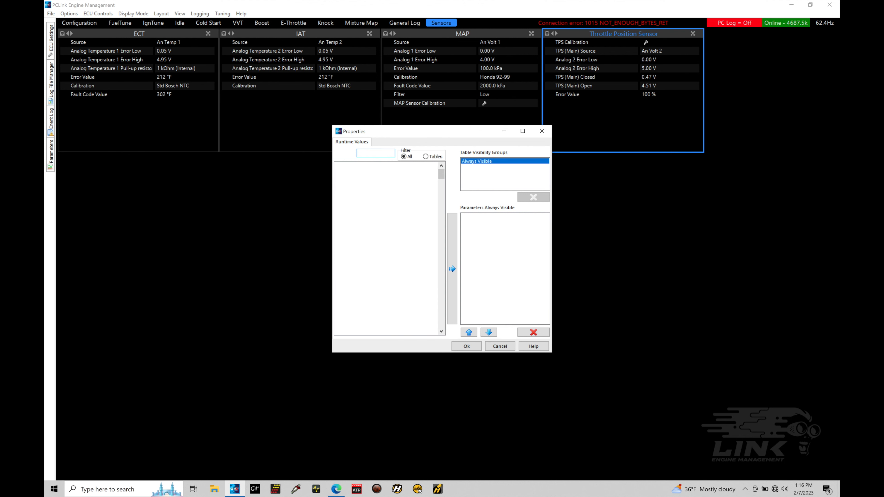
click(357, 206)
double_click(357, 206)
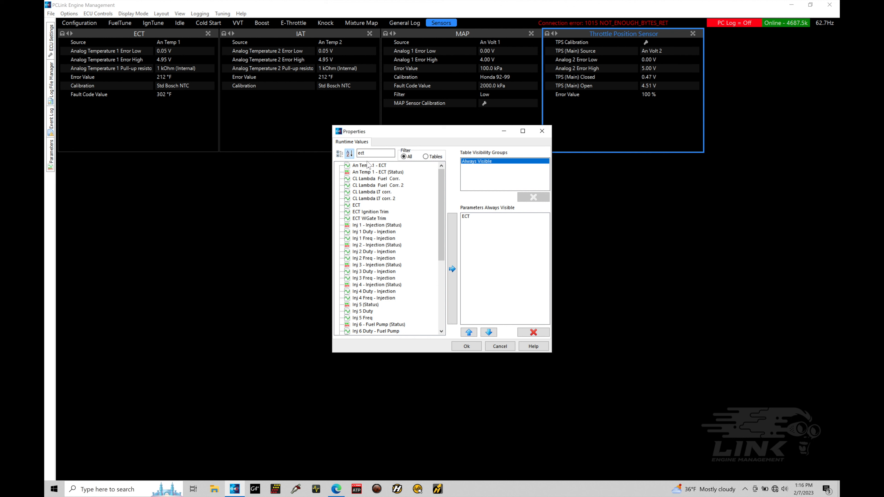
- Add the IAT and MAP runtime values to the digital gauge's always-visible parameters
drag(368, 155, 348, 155)
key(BackSpace)
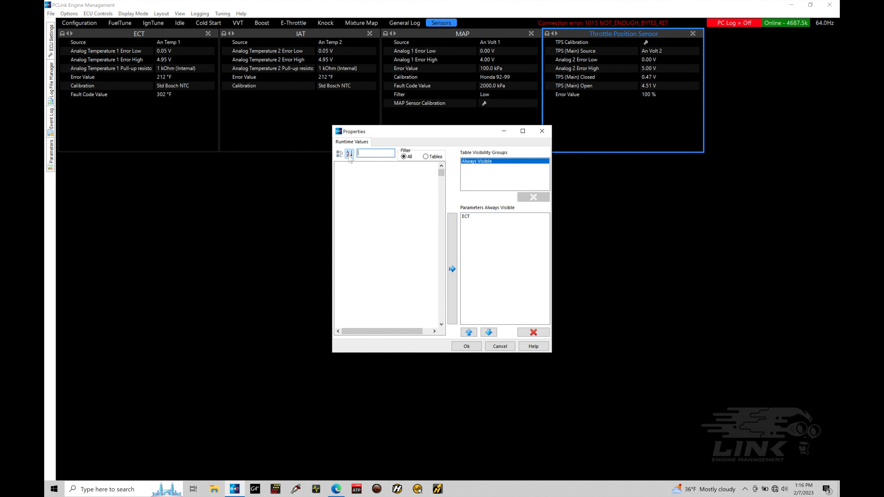
text(iat)
double_click(356, 178)
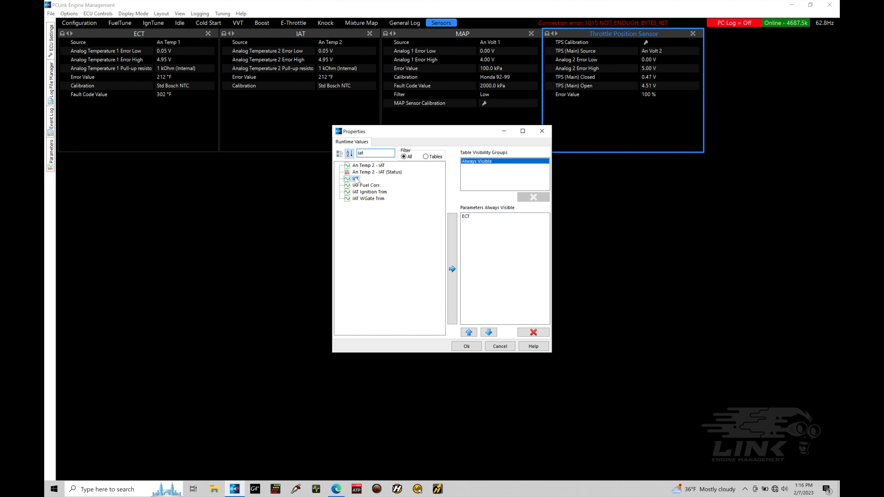
double_click(360, 153)
key(BackSpace)
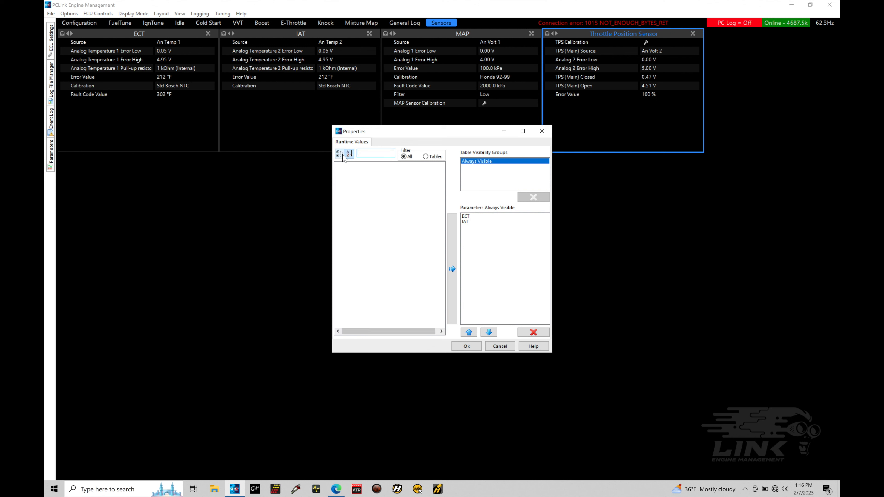
text(map)
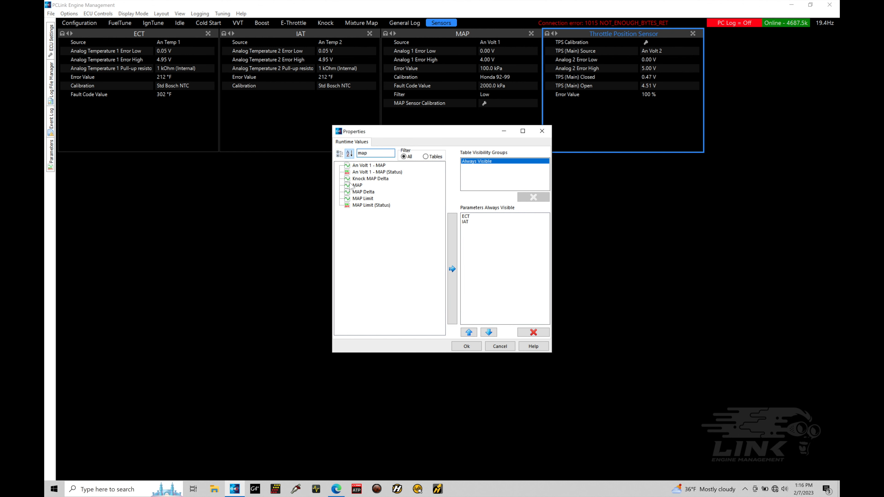
double_click(357, 185)
- Add the TPS (Main) runtime value to the digital gauge's parameters and confirm the gauge properties
double_click(366, 152)
key(BackSpace)
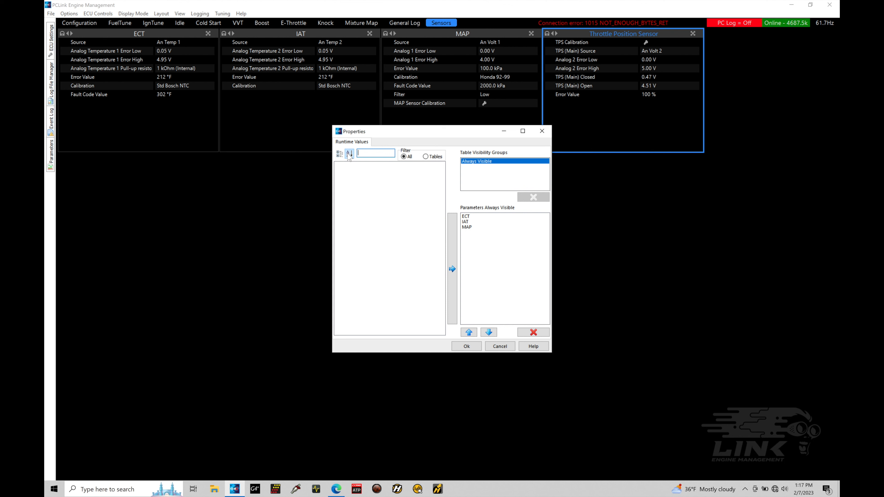
text(t)
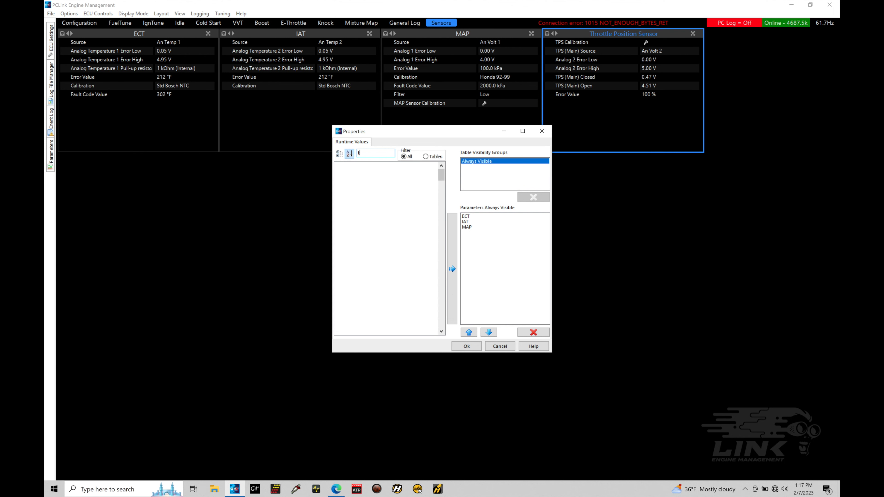
text(ps)
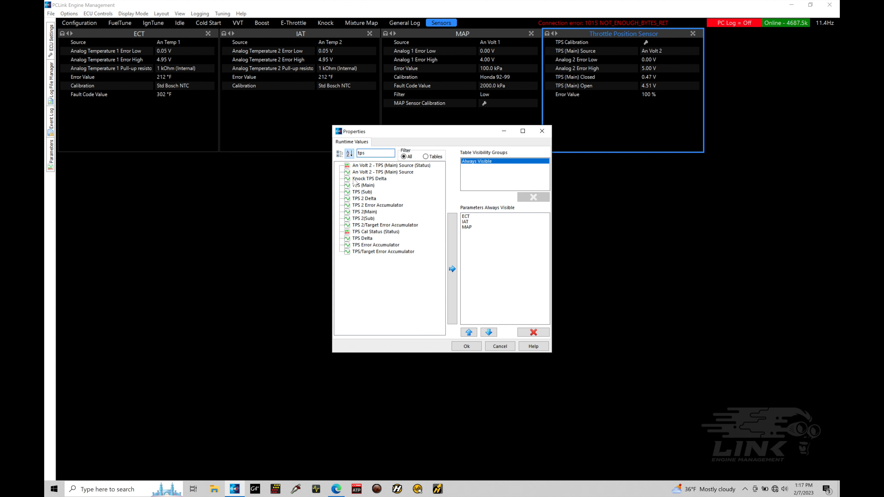
double_click(363, 185)
click(466, 348)
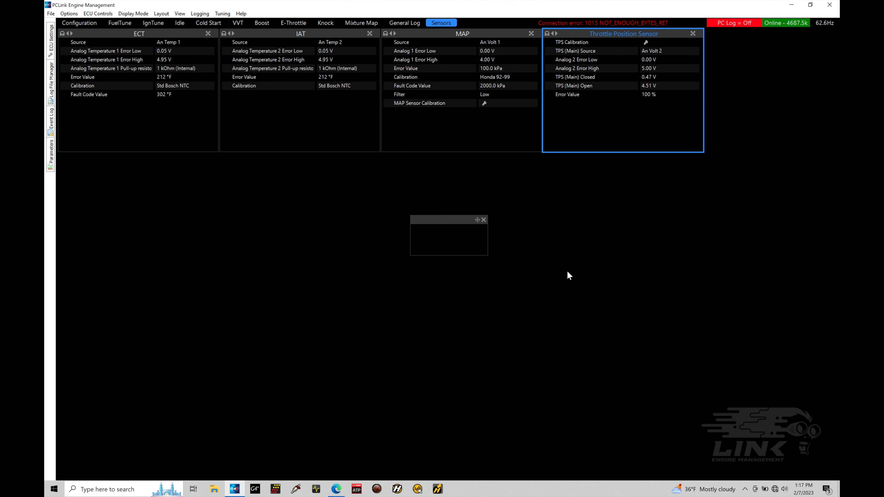
- Place the digital gauge beside the Throttle Position Sensor view, aligned with its upper edge, and roughly double the gauge's height
drag(450, 219, 744, 37)
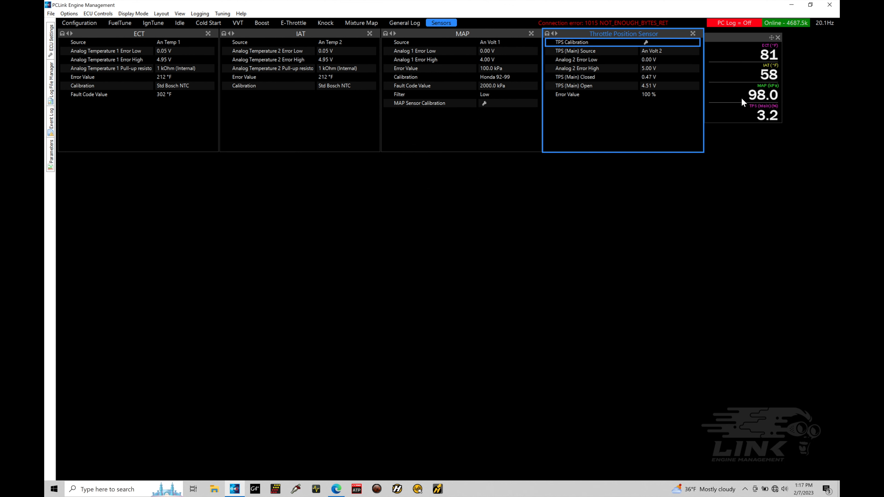
drag(734, 123, 736, 160)
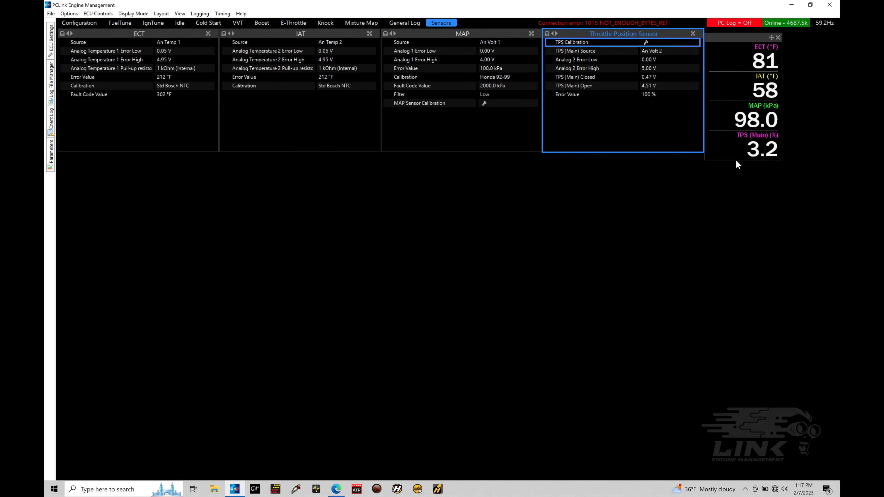
drag(736, 161, 738, 198)
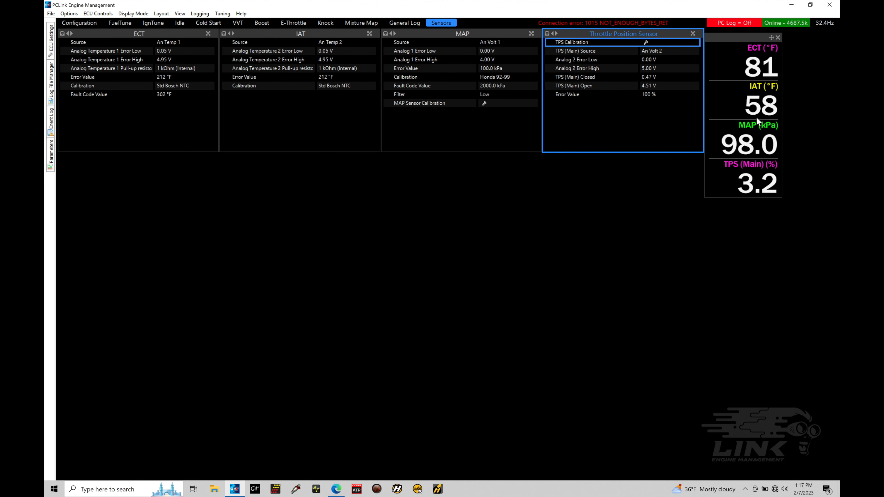
drag(747, 34, 741, 32)
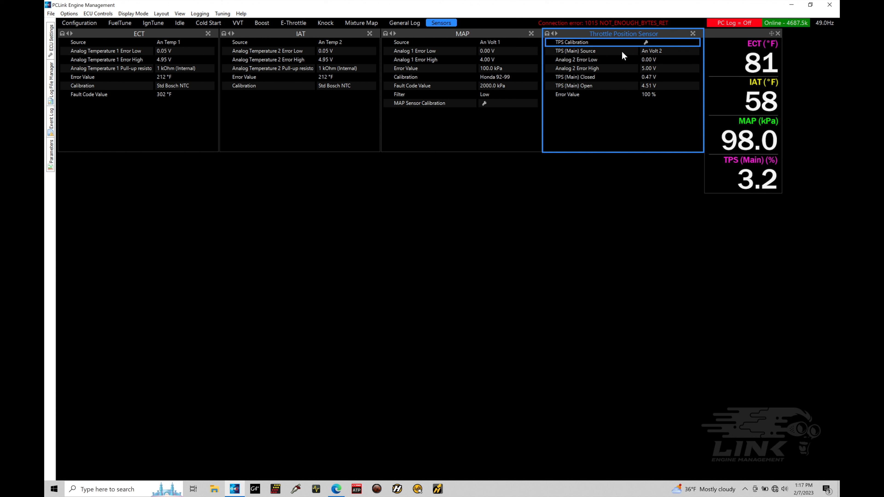
- Run the TPS Calibration, confirming the fully open throttle position and the closed throttle position
click(646, 42)
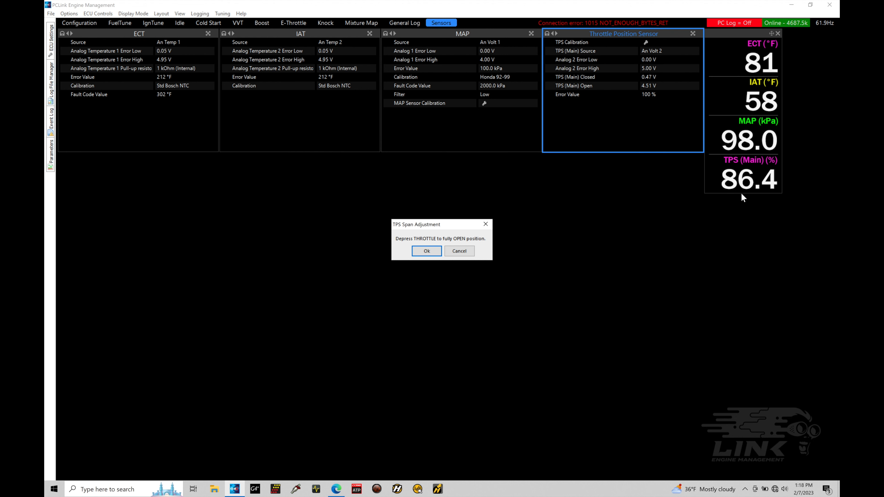
key(Return)
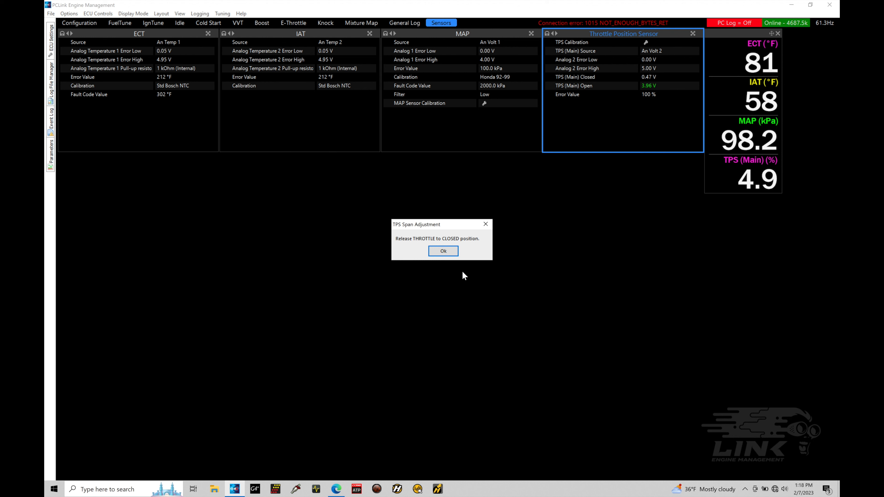
click(444, 251)
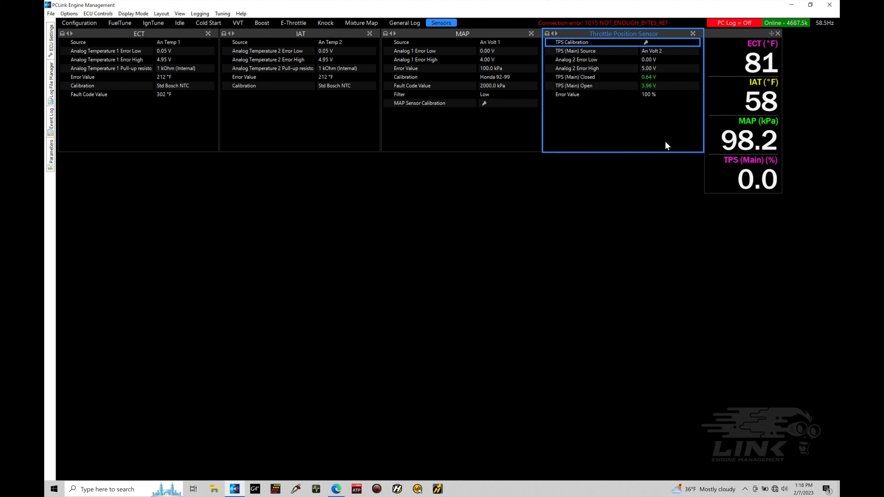
- Store the new throttle position calibration to the ECU
key(F4)
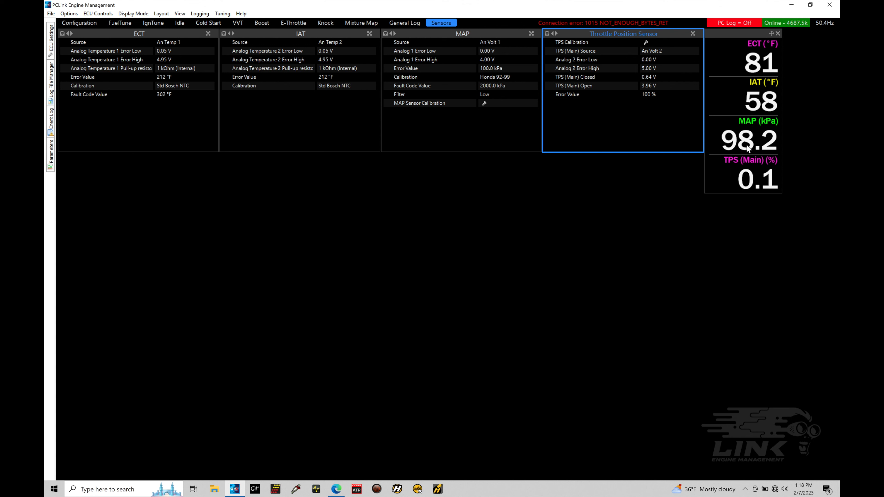
- Add the BAP runtime value to the digital gauge's always-visible parameters and confirm the gauge properties
right_click(743, 32)
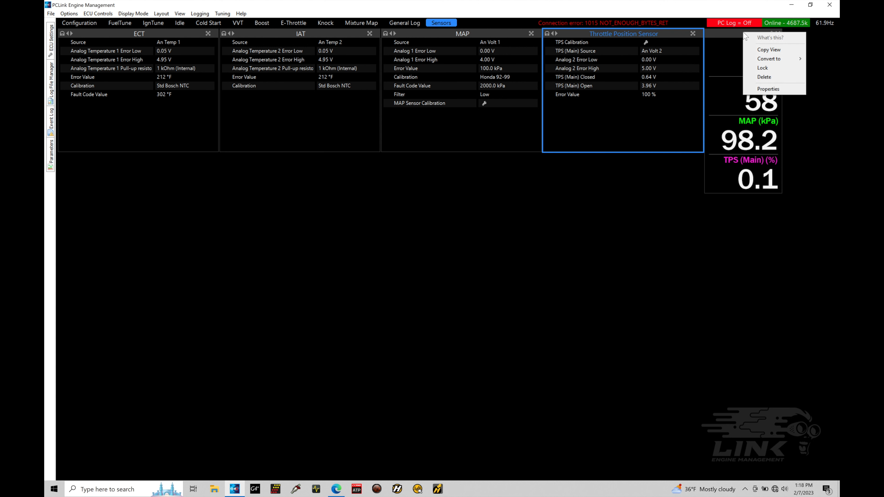
click(759, 89)
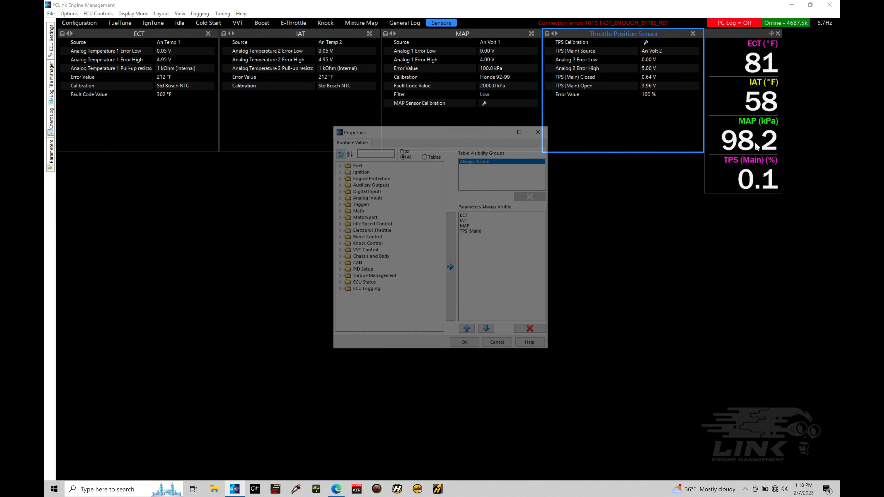
click(390, 153)
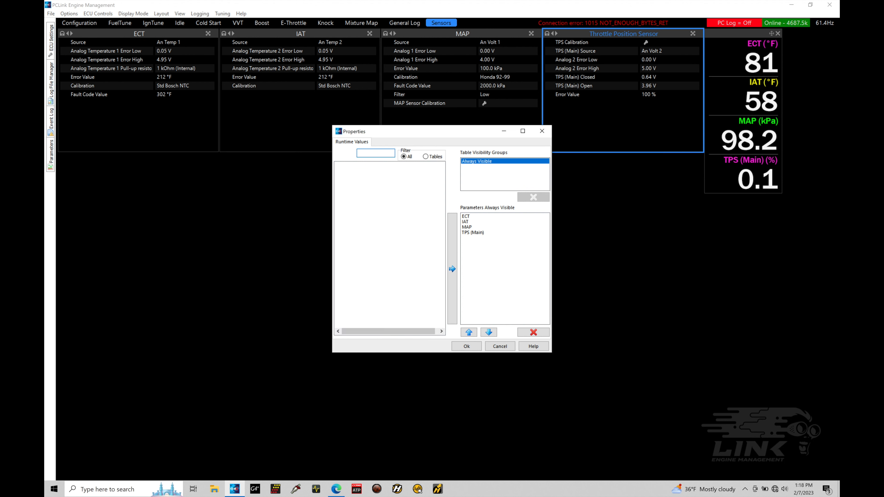
text(baro)
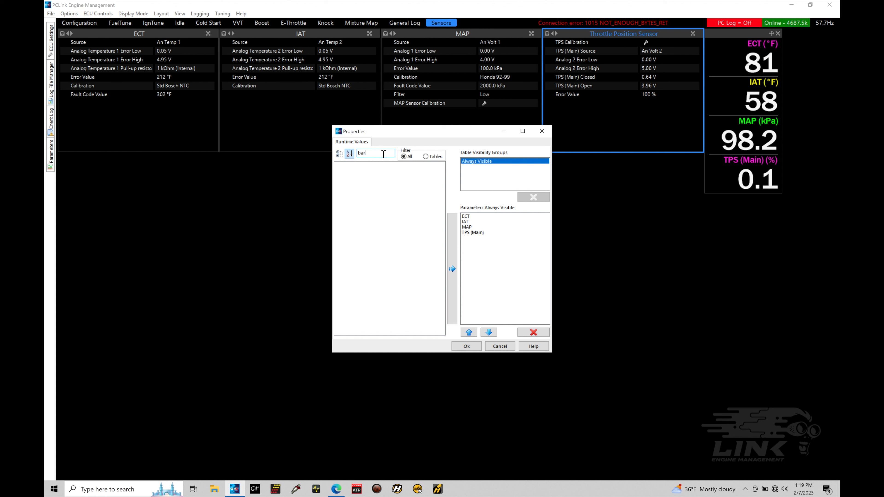
key(BackSpace)
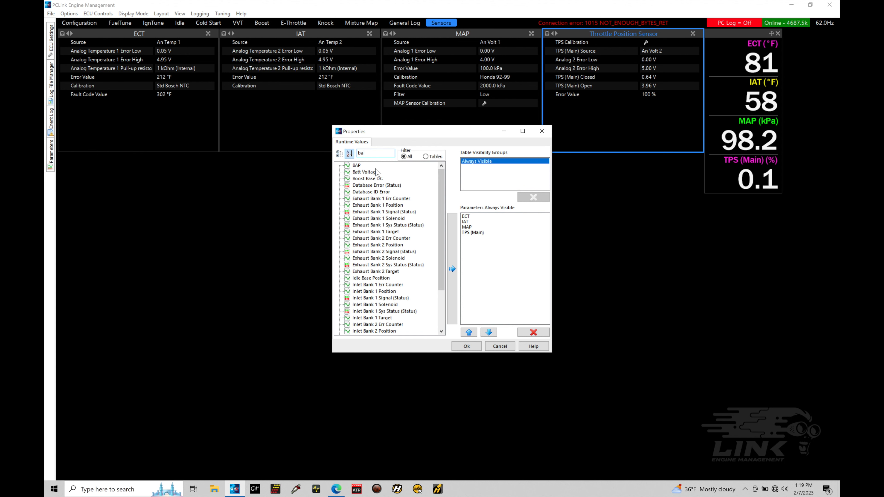
click(358, 166)
click(452, 269)
click(466, 346)
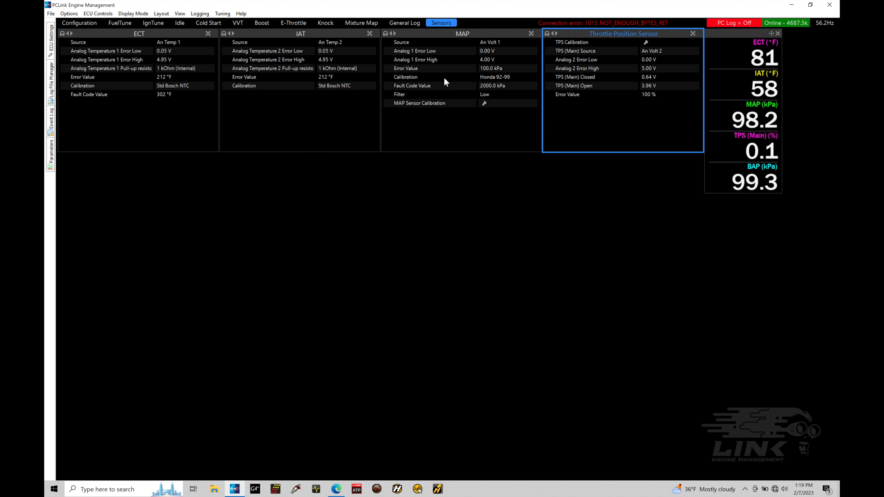
double_click(508, 77)
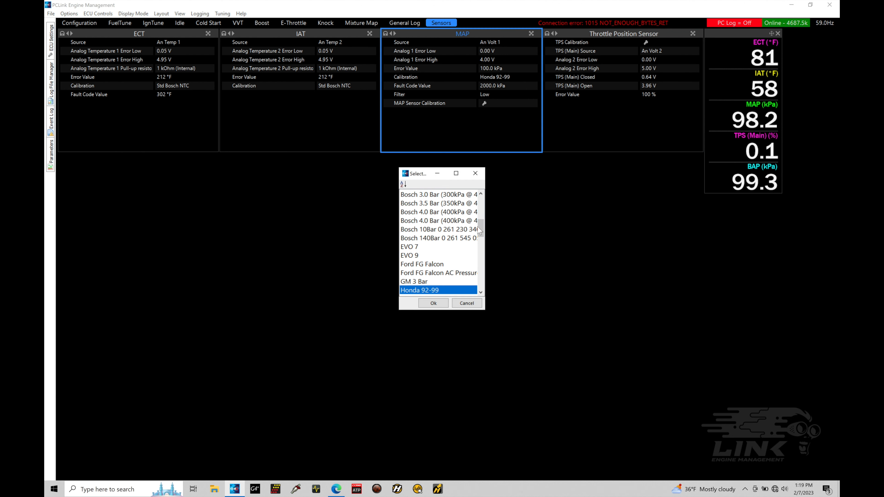
drag(480, 229, 486, 201)
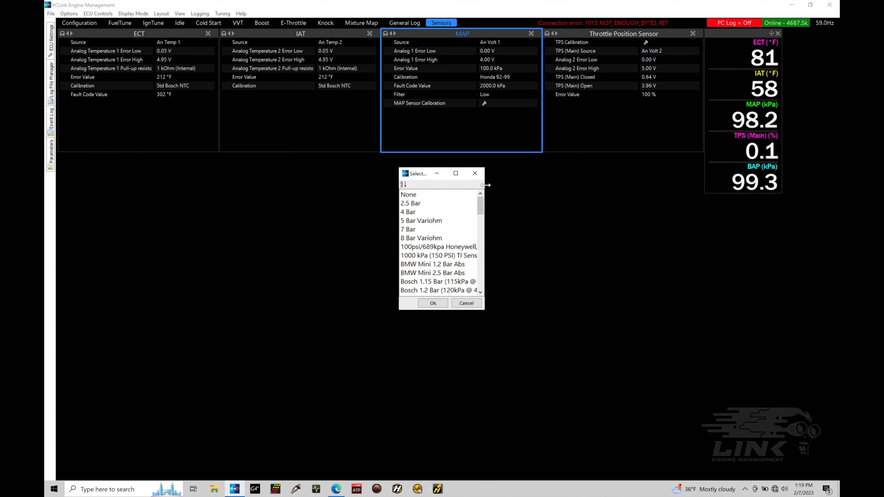
click(476, 173)
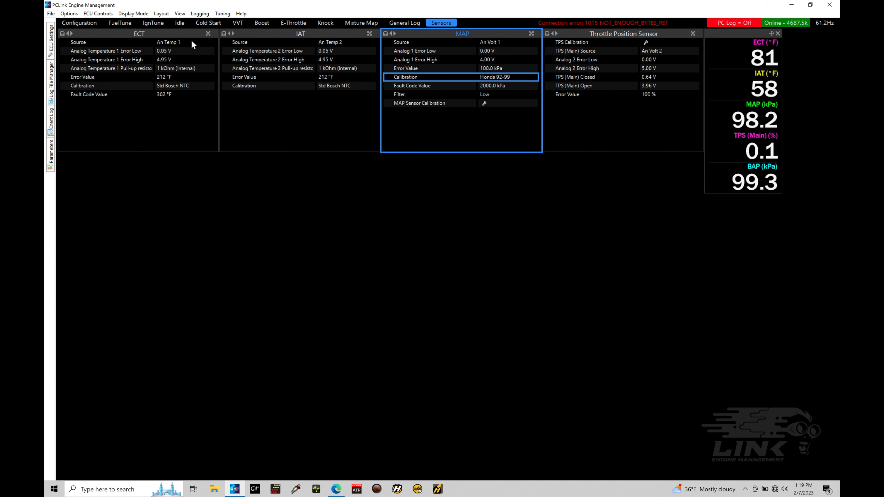
- Run the MAP Sensor Calibration and acknowledge its completion
click(101, 14)
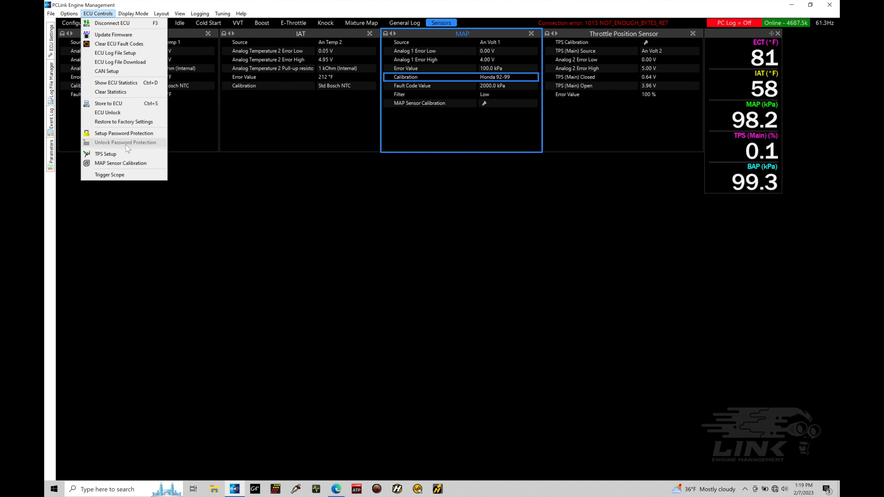
click(129, 163)
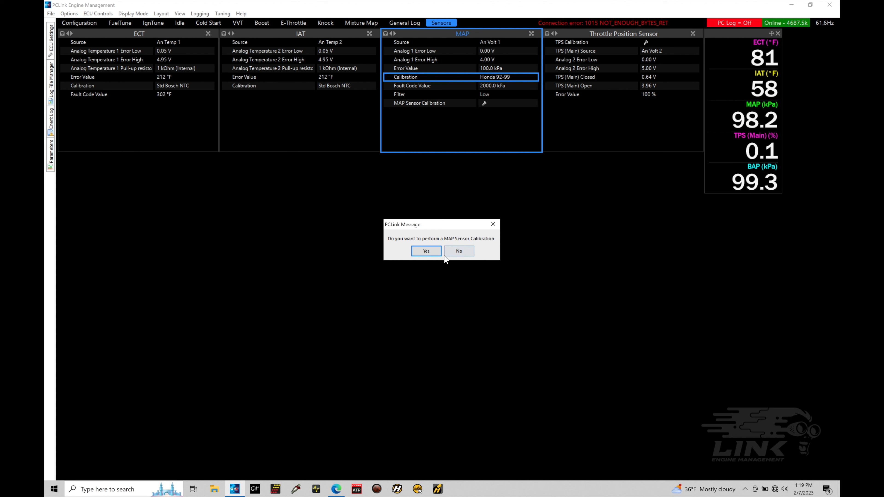
click(432, 253)
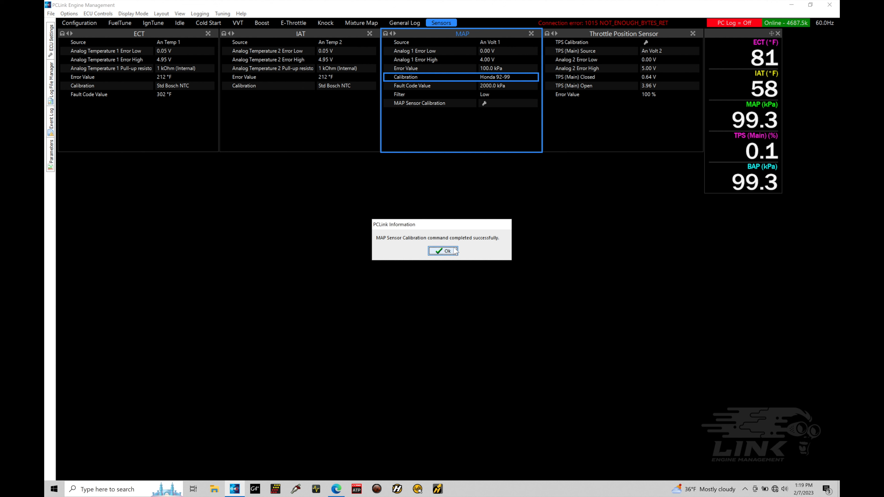
click(443, 251)
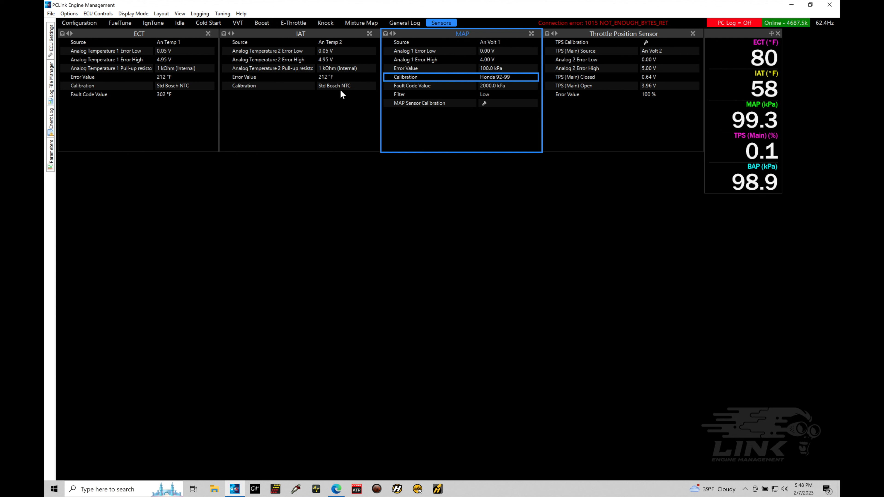
- Set the IAT sensor's calibration to Cal Table 10
double_click(328, 87)
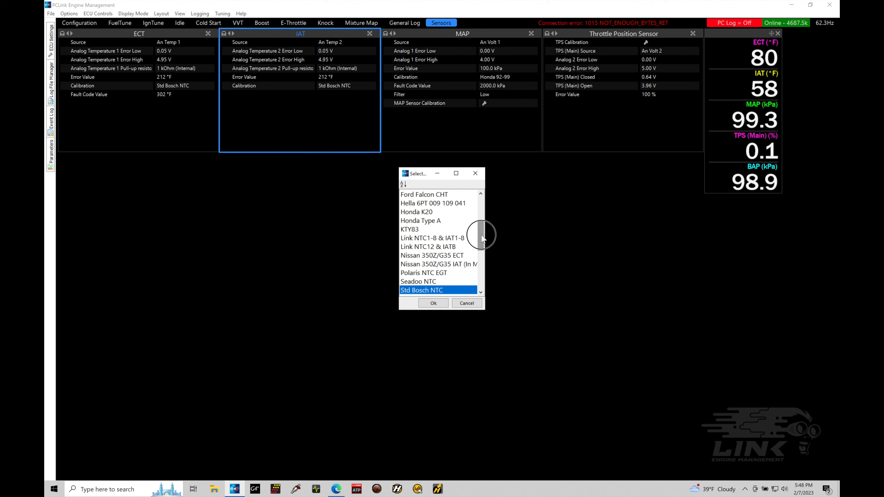
drag(481, 231, 483, 208)
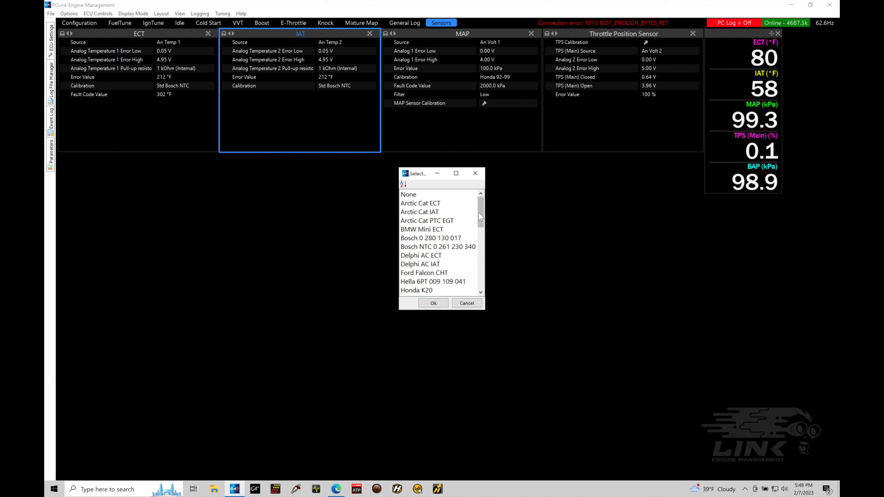
drag(481, 211, 481, 266)
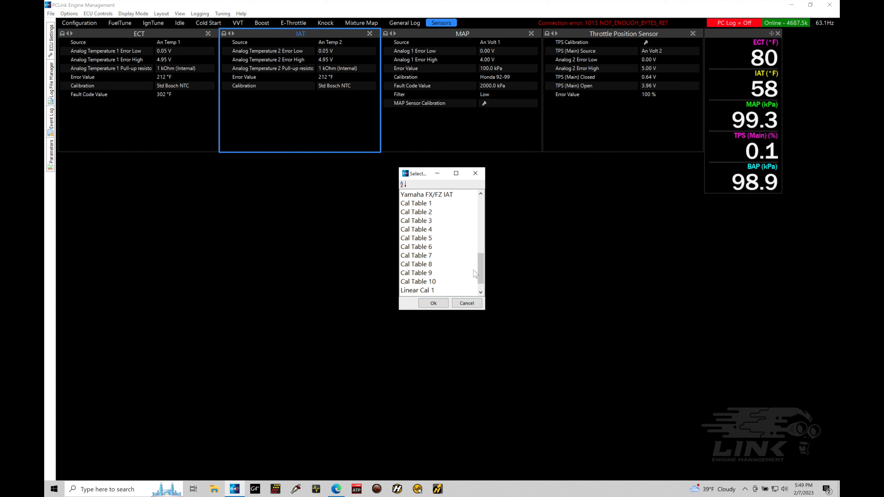
drag(481, 272, 481, 277)
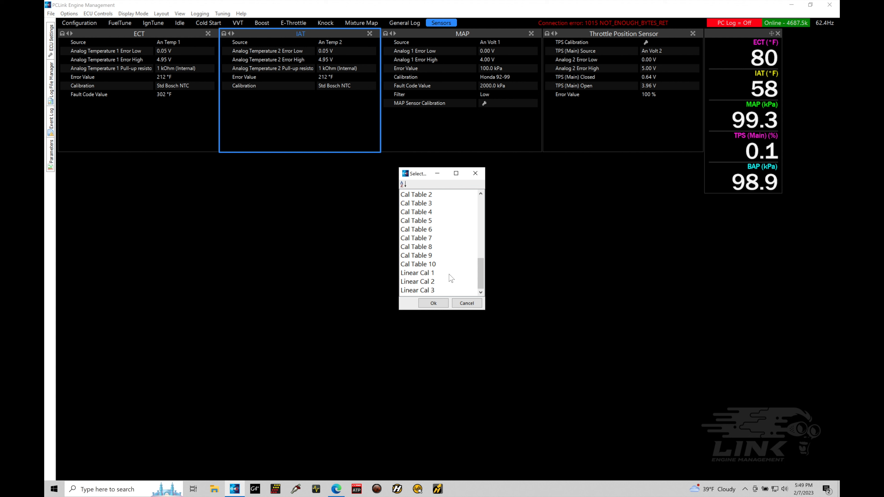
drag(480, 279, 480, 267)
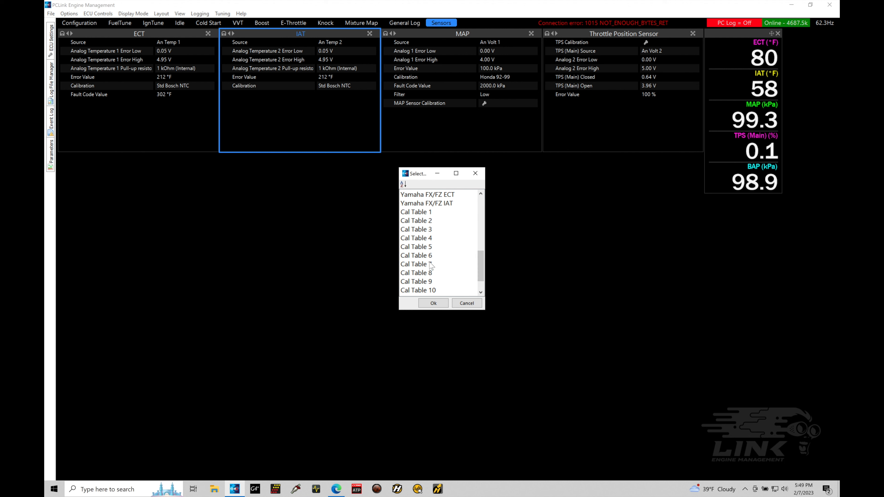
click(423, 292)
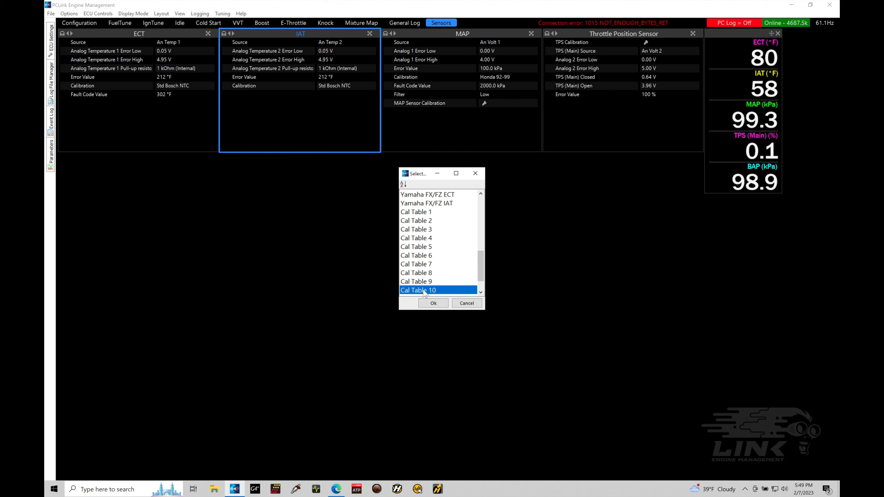
click(429, 304)
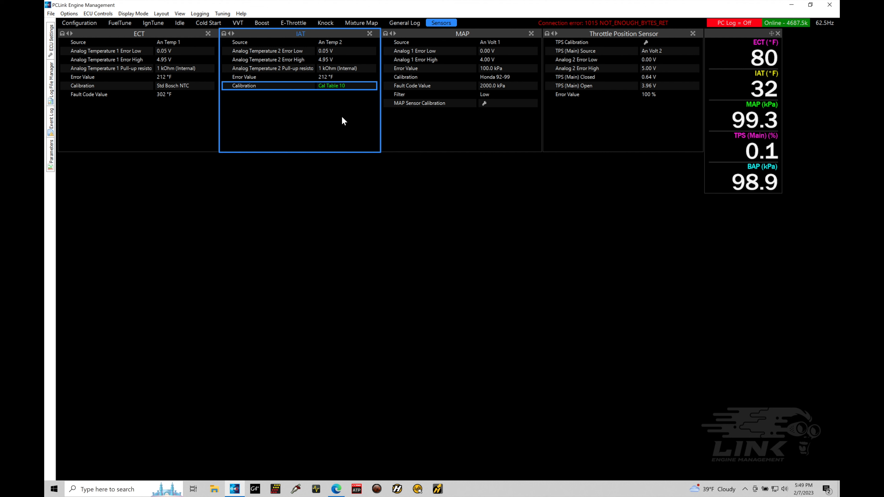
- Add the Cal Table 10 settings from the analog input calibration tables to the page and place the view directly beneath the IAT view
click(51, 48)
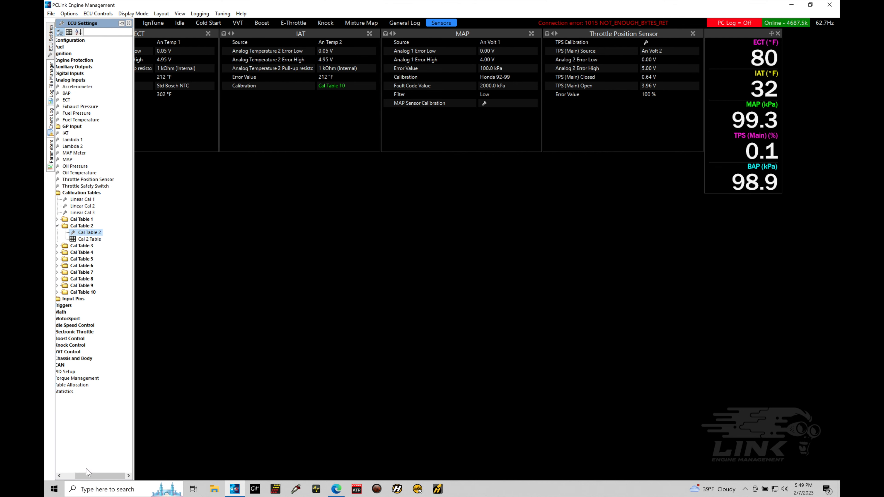
drag(84, 475, 70, 476)
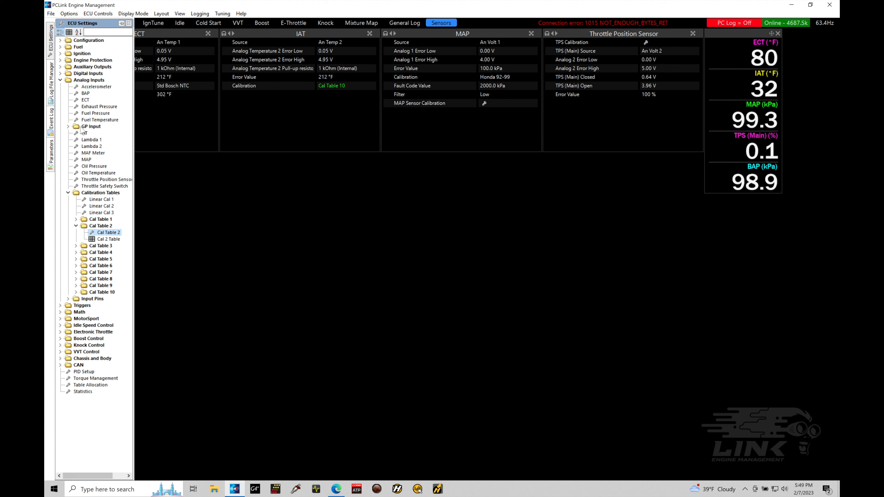
click(60, 81)
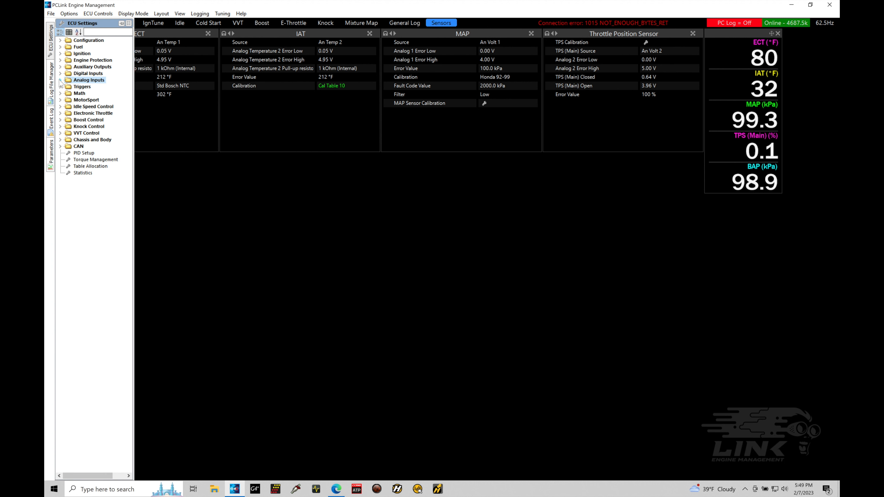
double_click(71, 83)
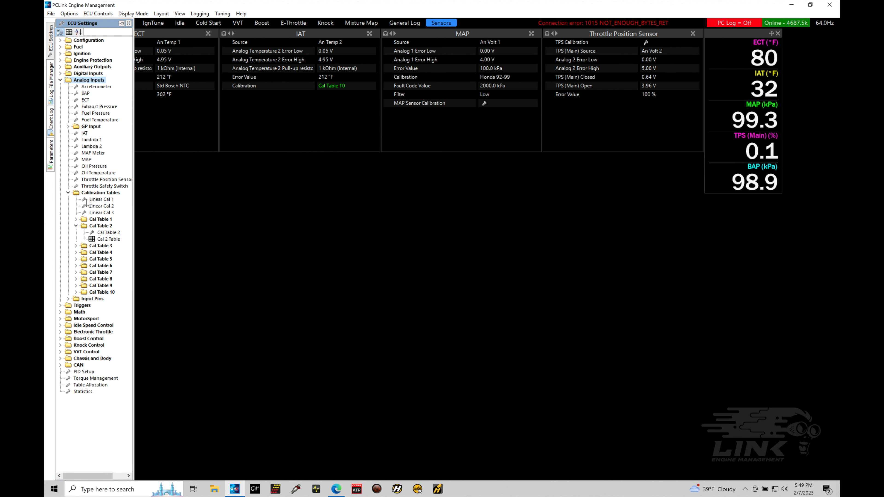
click(76, 227)
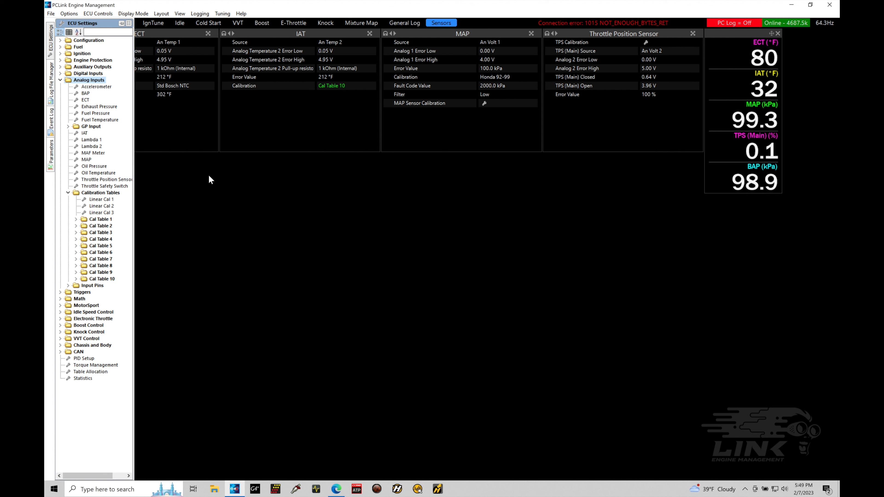
click(76, 280)
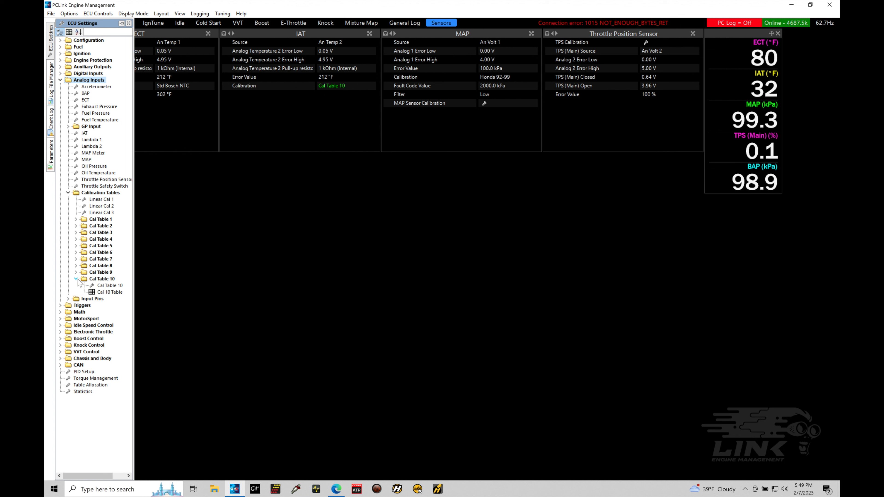
double_click(93, 286)
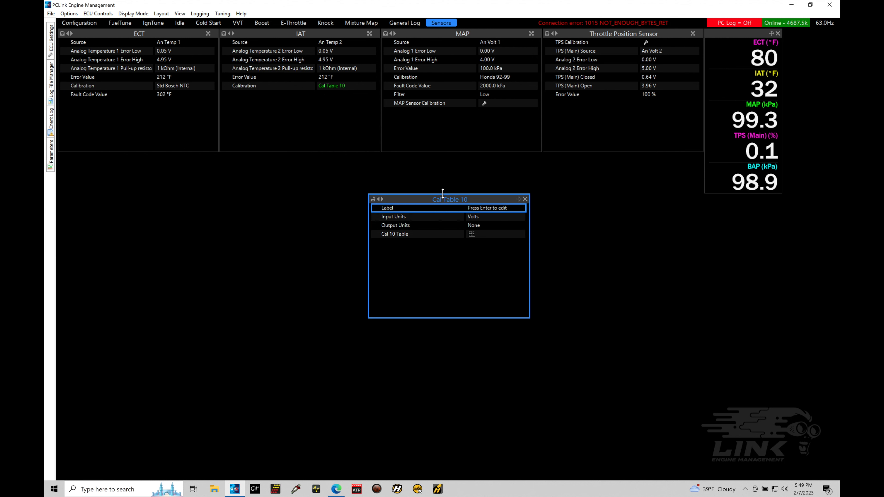
drag(447, 197, 303, 155)
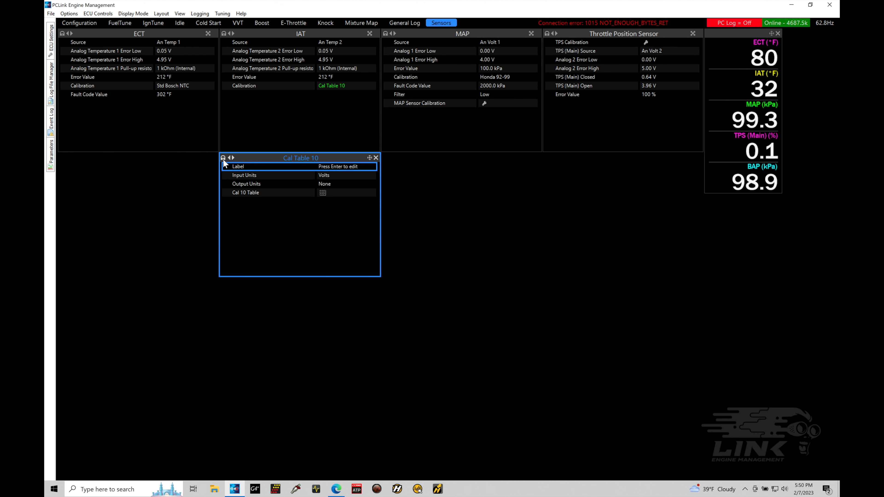
- Label Cal Table 10 as "AEM Pro IAT"
double_click(334, 166)
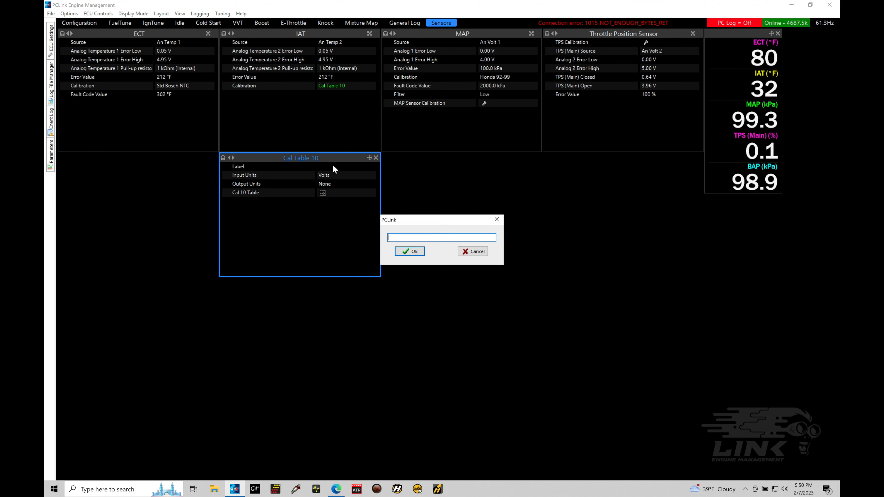
text(AEM Pro IAT)
key(Return)
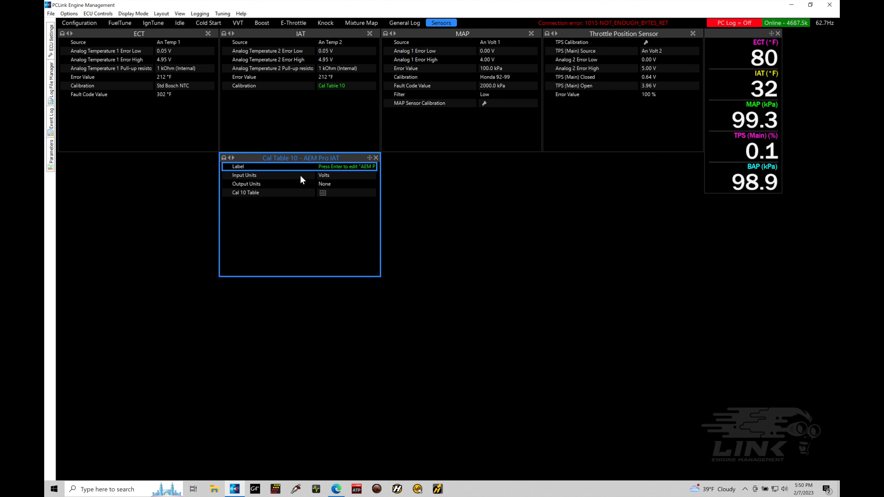
- Check Cal Table 10's input unit options without changing them, consult the AEM temp sensor calibration chart in Edge, and return to PCLink
click(332, 174)
click(332, 173)
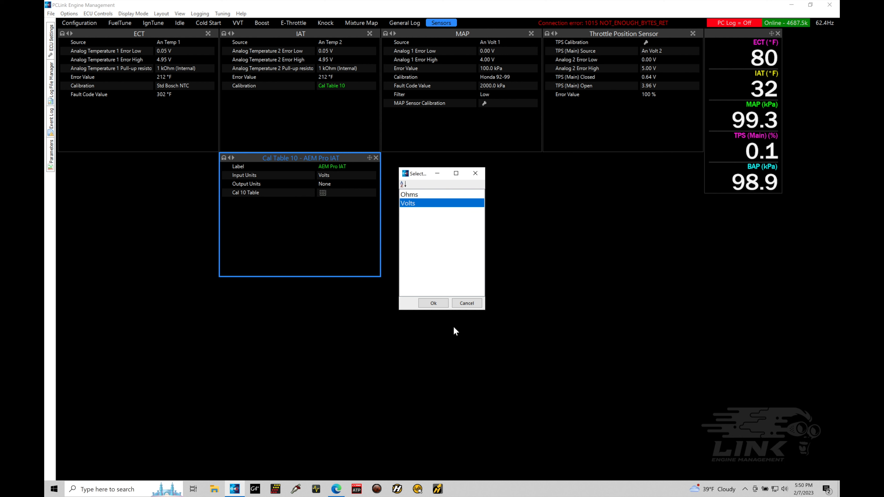
click(470, 303)
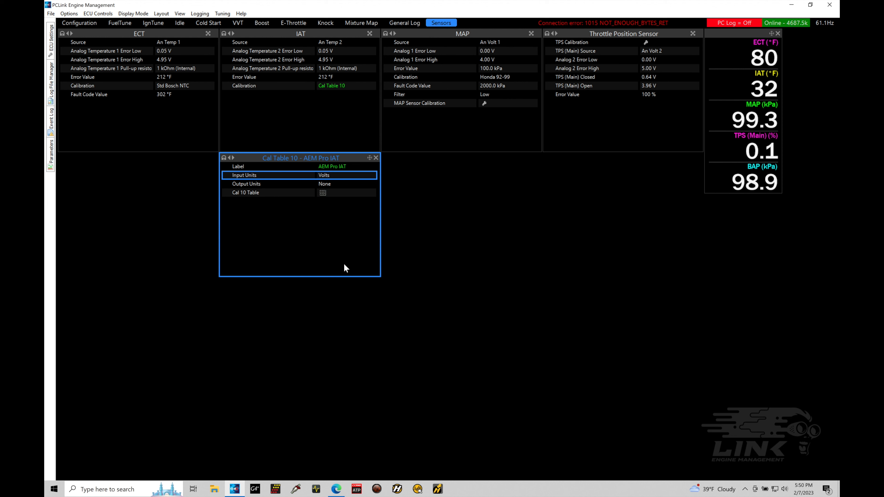
click(336, 489)
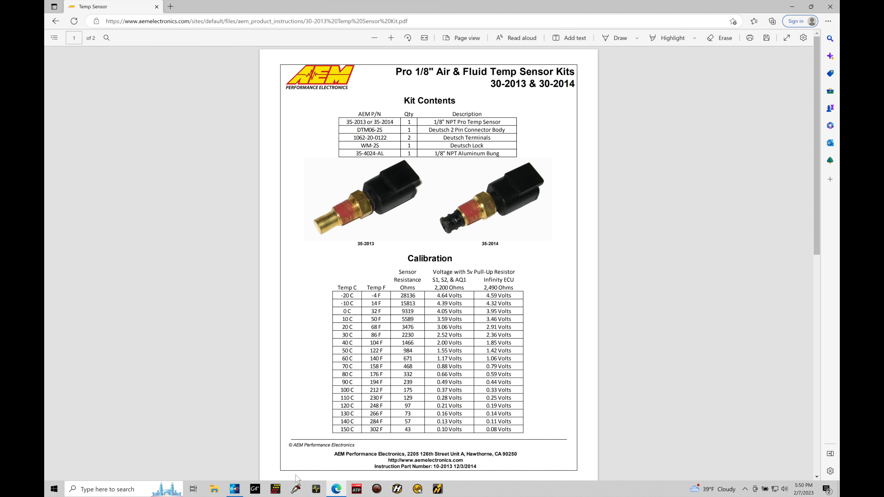
click(235, 489)
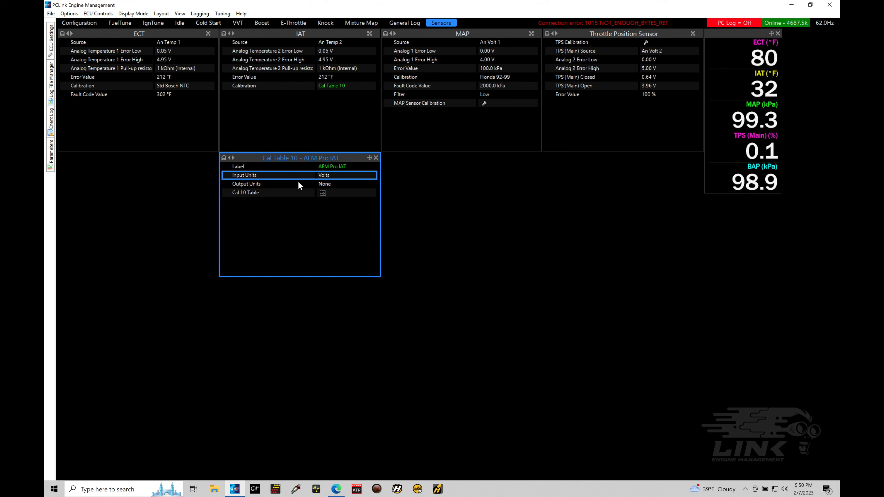
- Set Cal Table 10's input units to Ohms and its output units to Temperature
double_click(331, 177)
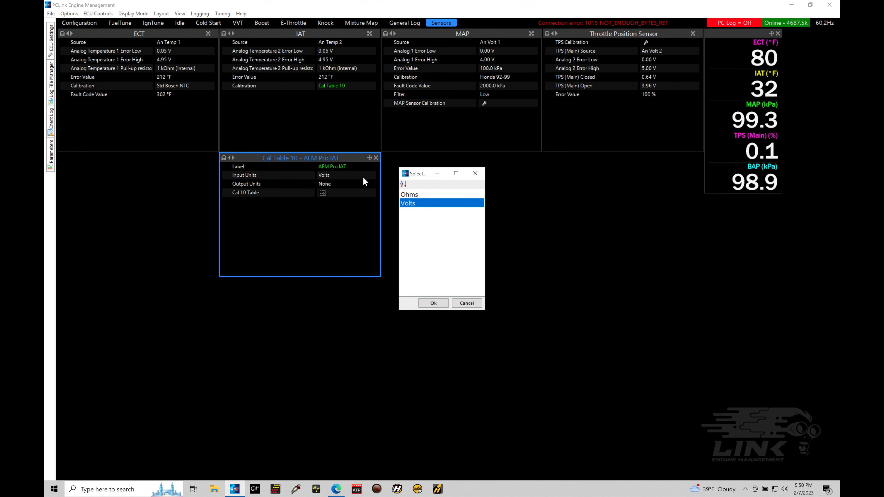
click(406, 195)
double_click(406, 195)
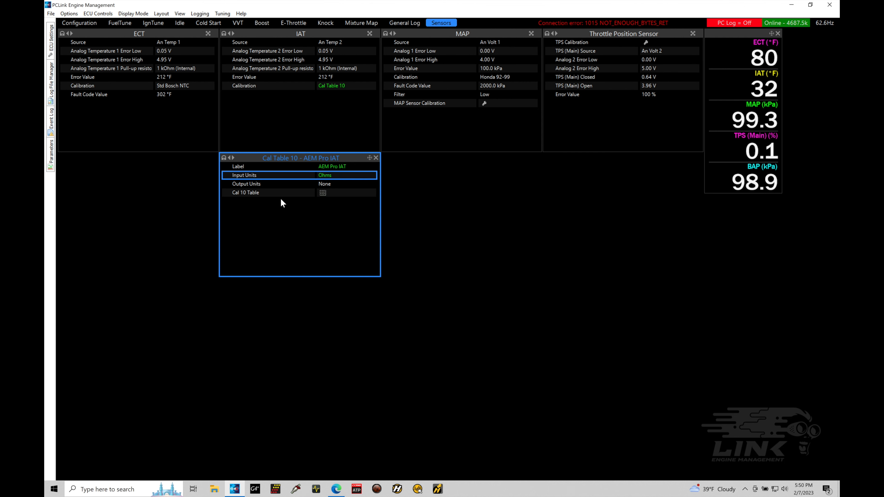
double_click(322, 185)
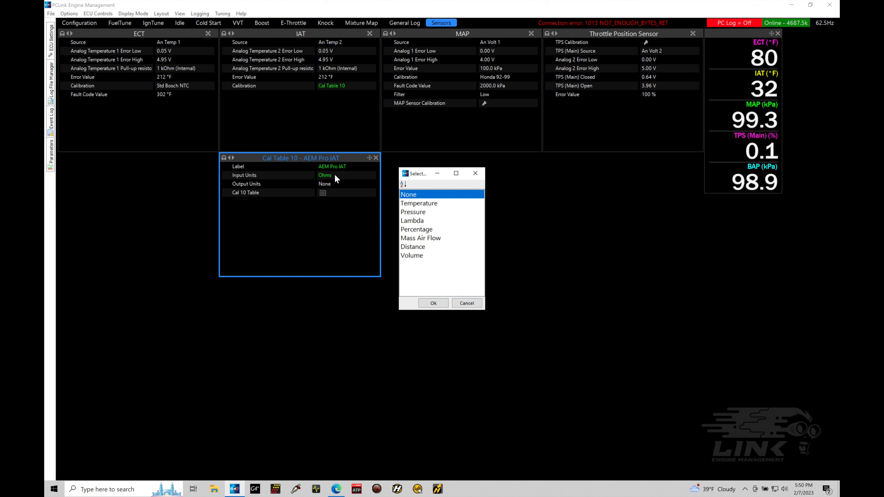
click(426, 205)
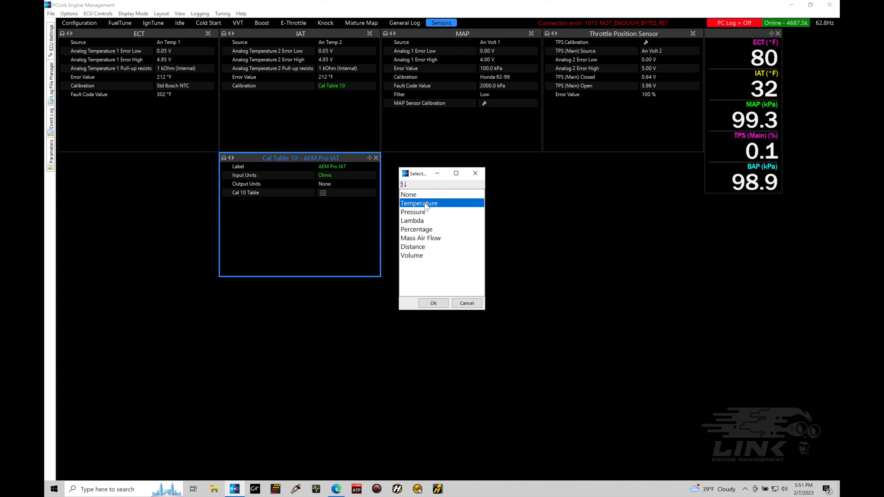
click(435, 304)
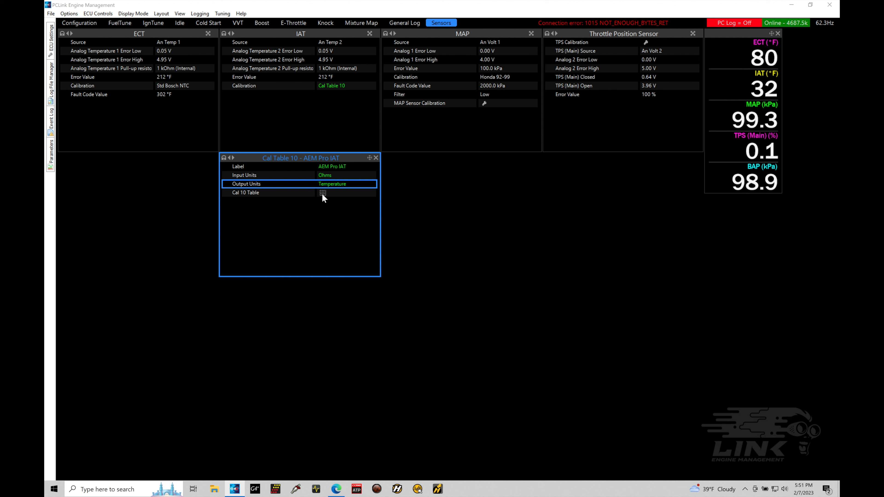
- Store the calibration changes to the ECU and open the Cal 10 Table in the AEM Pro IAT view
key(F4)
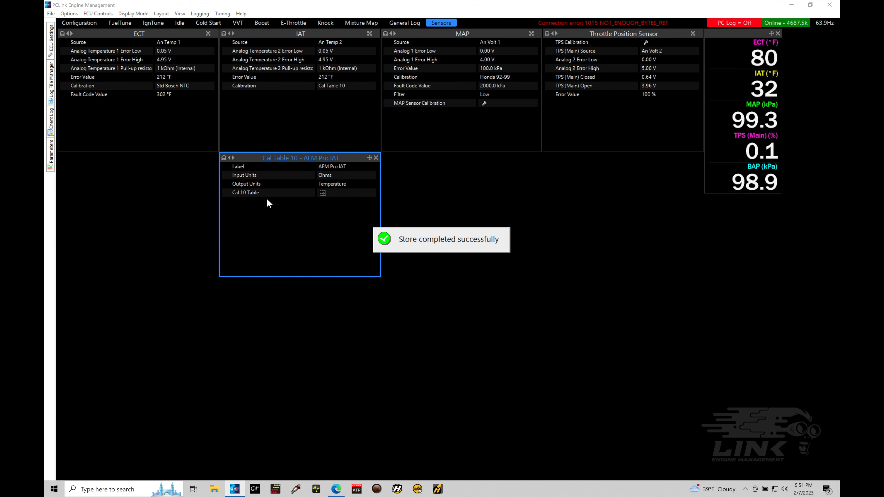
click(323, 193)
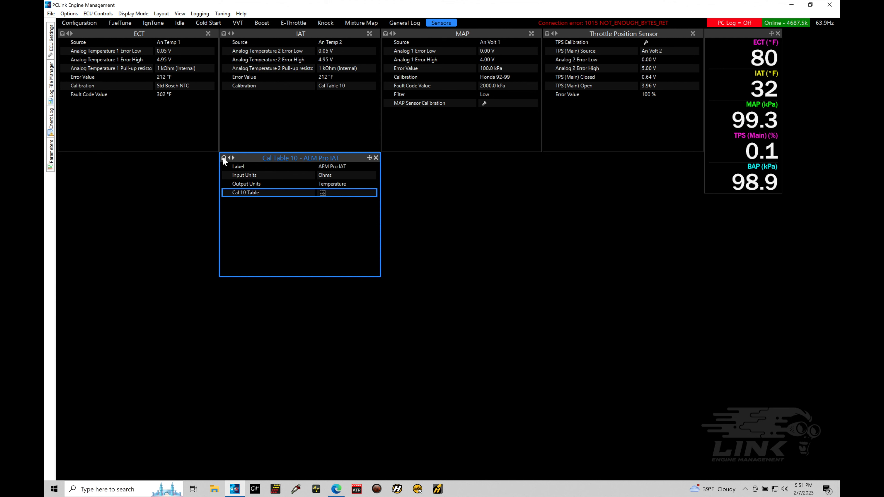
double_click(324, 194)
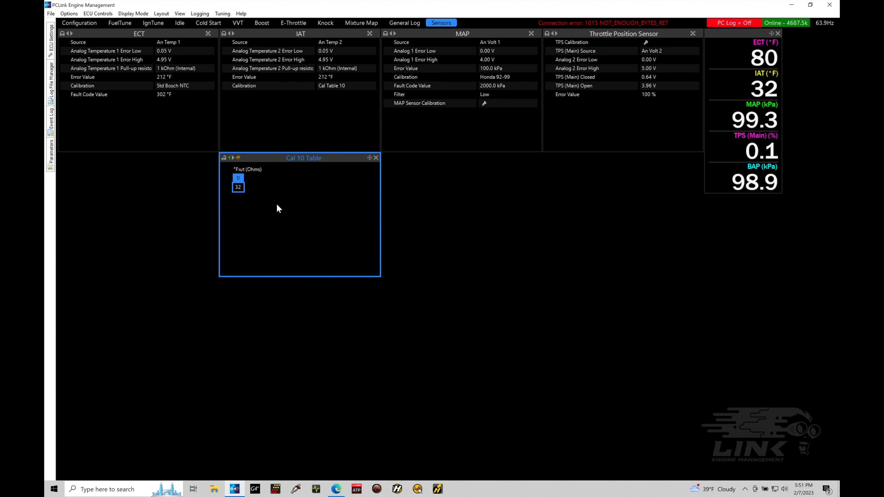